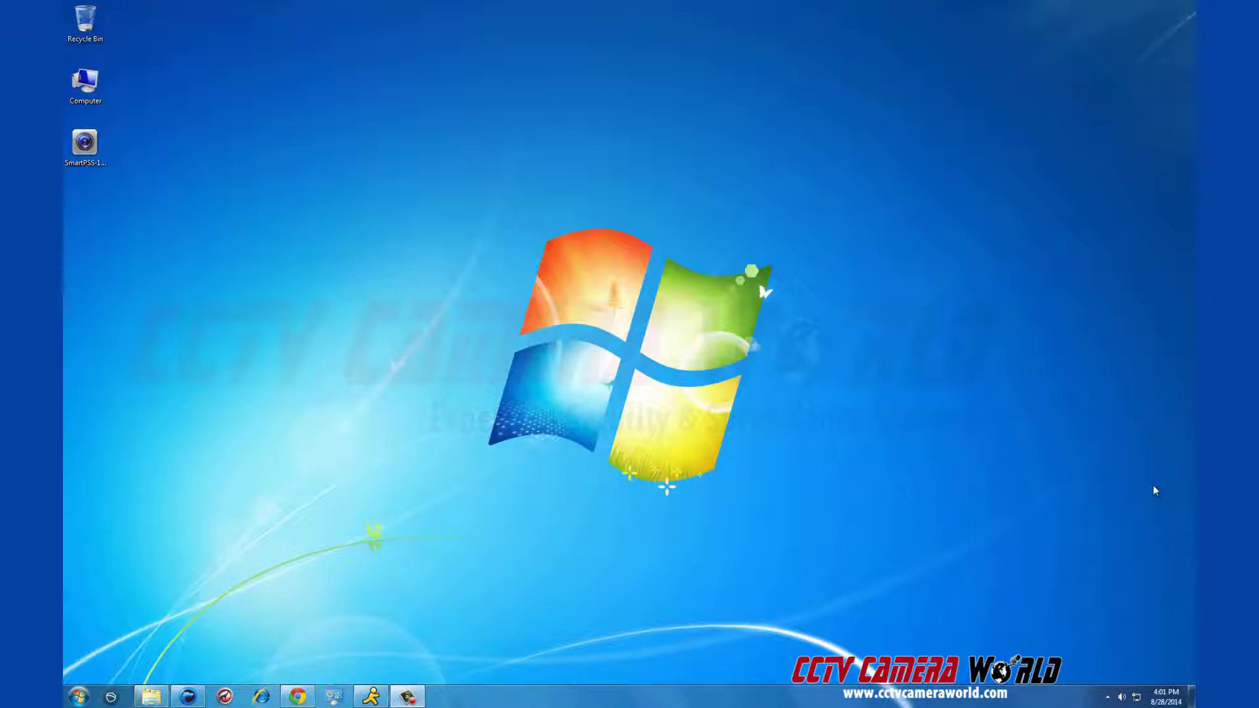
Launch the SmartPSS-1.10 installer from the Windows desktop.
{"action": "left_click", "coordinate": [99, 176]}
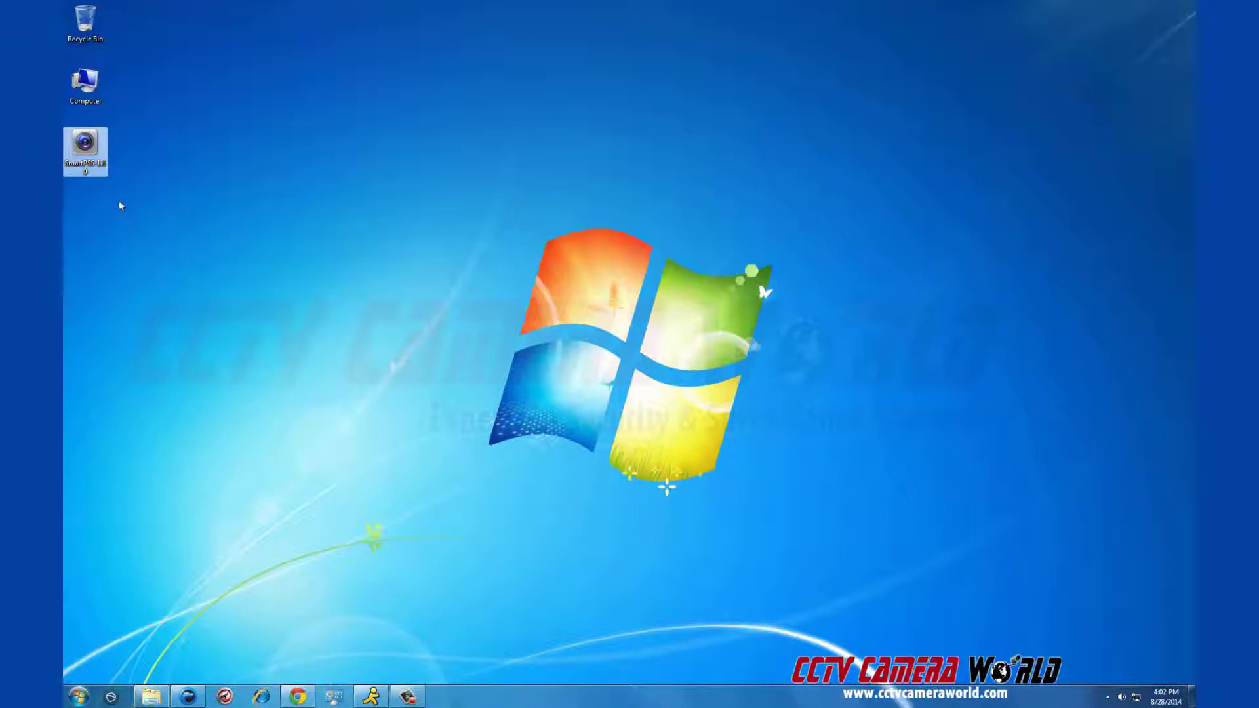
{"action": "double_click", "coordinate": [84, 153]}
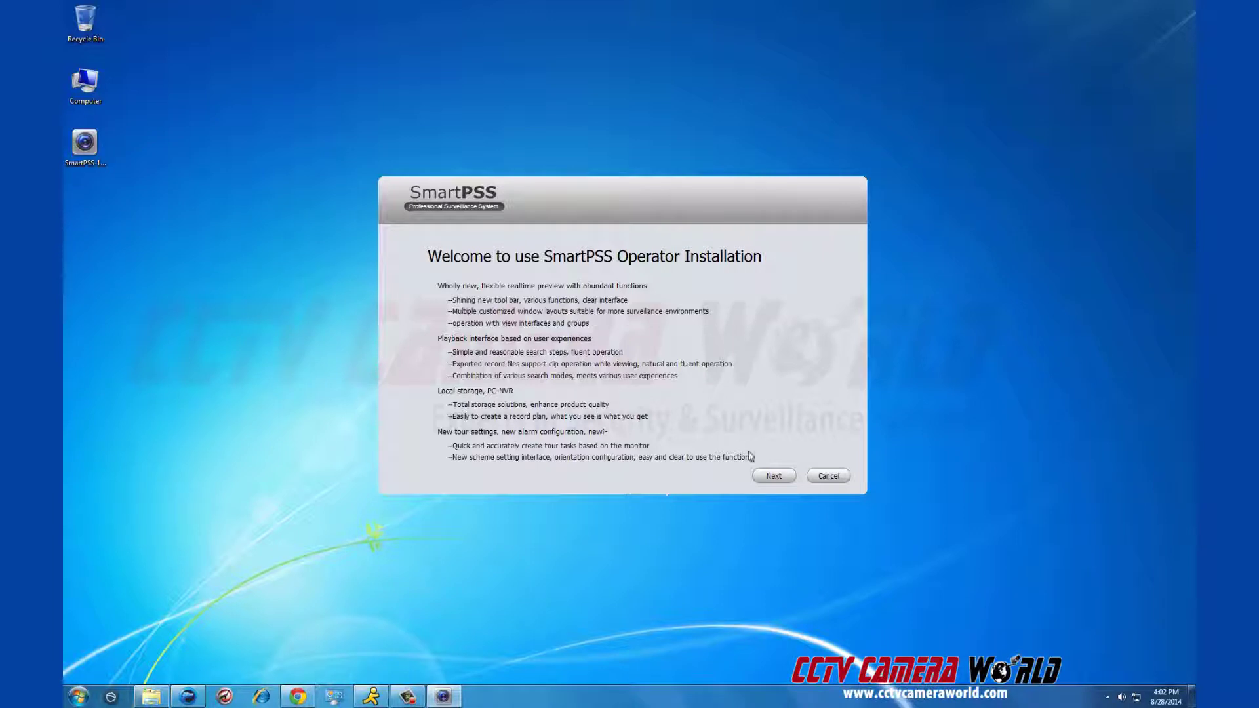
Accept the license, exclude PC-NVR, and install SmartPSS into the default folder.
{"action": "left_click", "coordinate": [770, 478]}
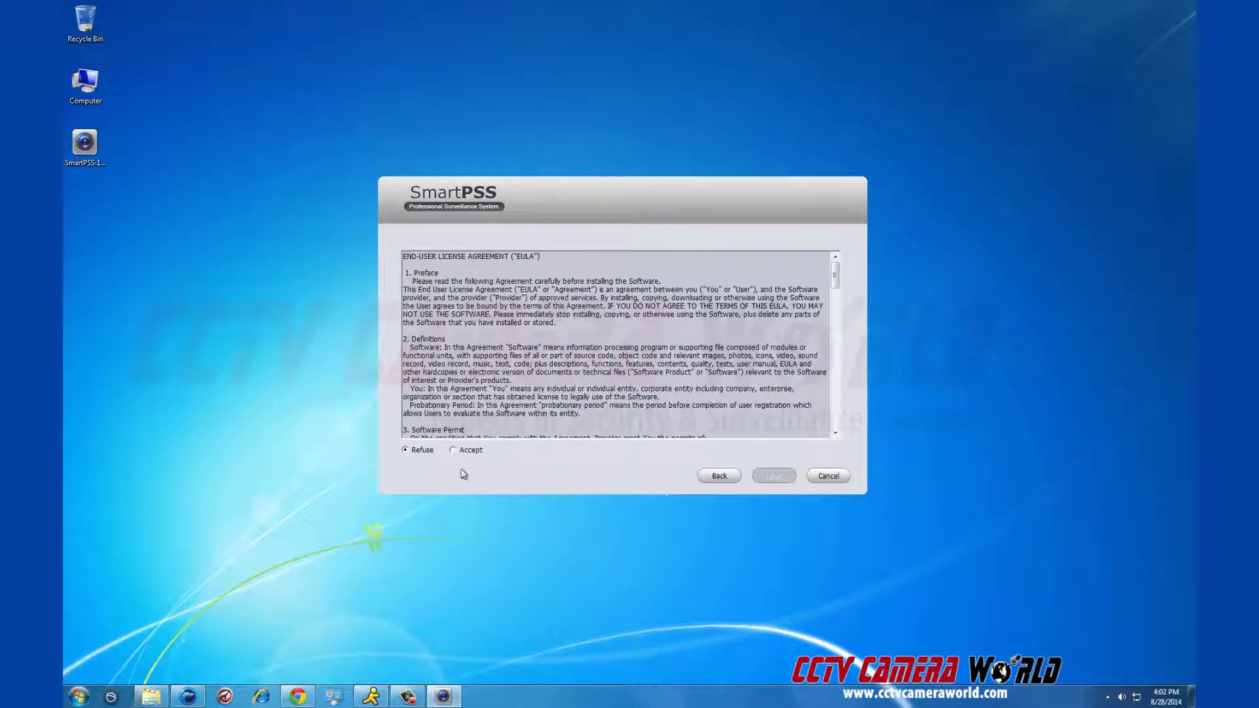
{"action": "left_click", "coordinate": [462, 451]}
{"action": "left_click", "coordinate": [772, 475]}
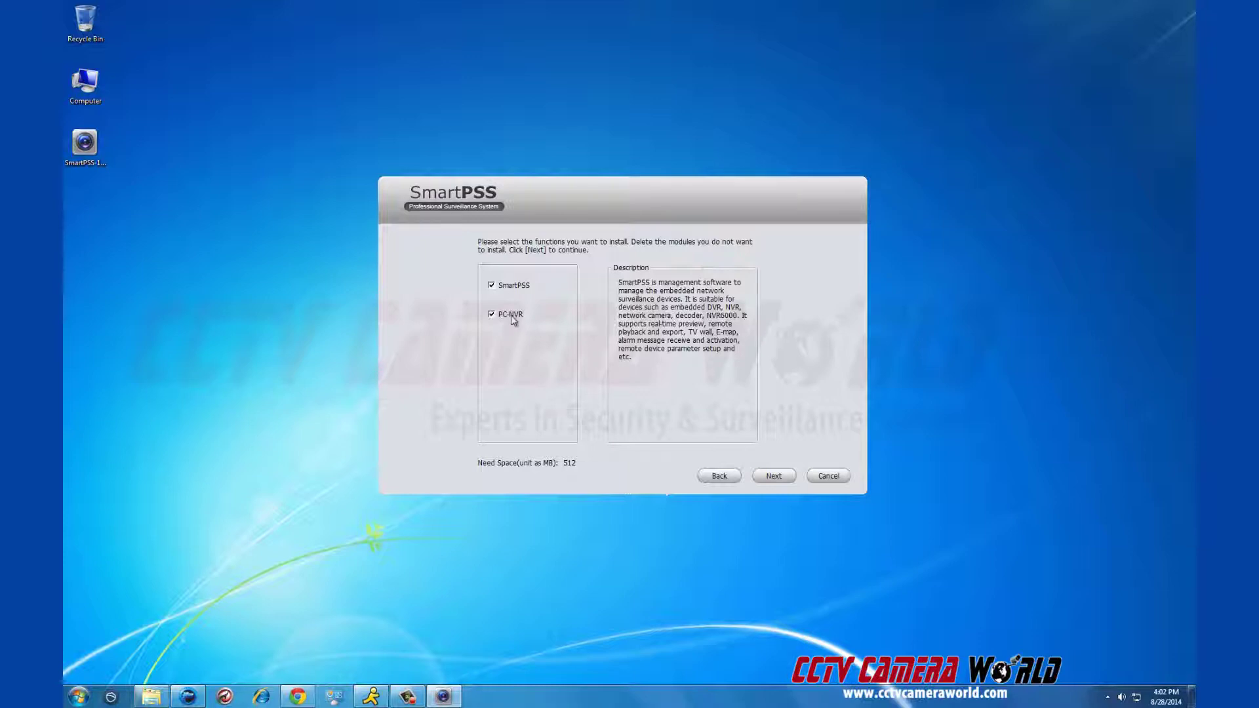
{"action": "left_click", "coordinate": [510, 314]}
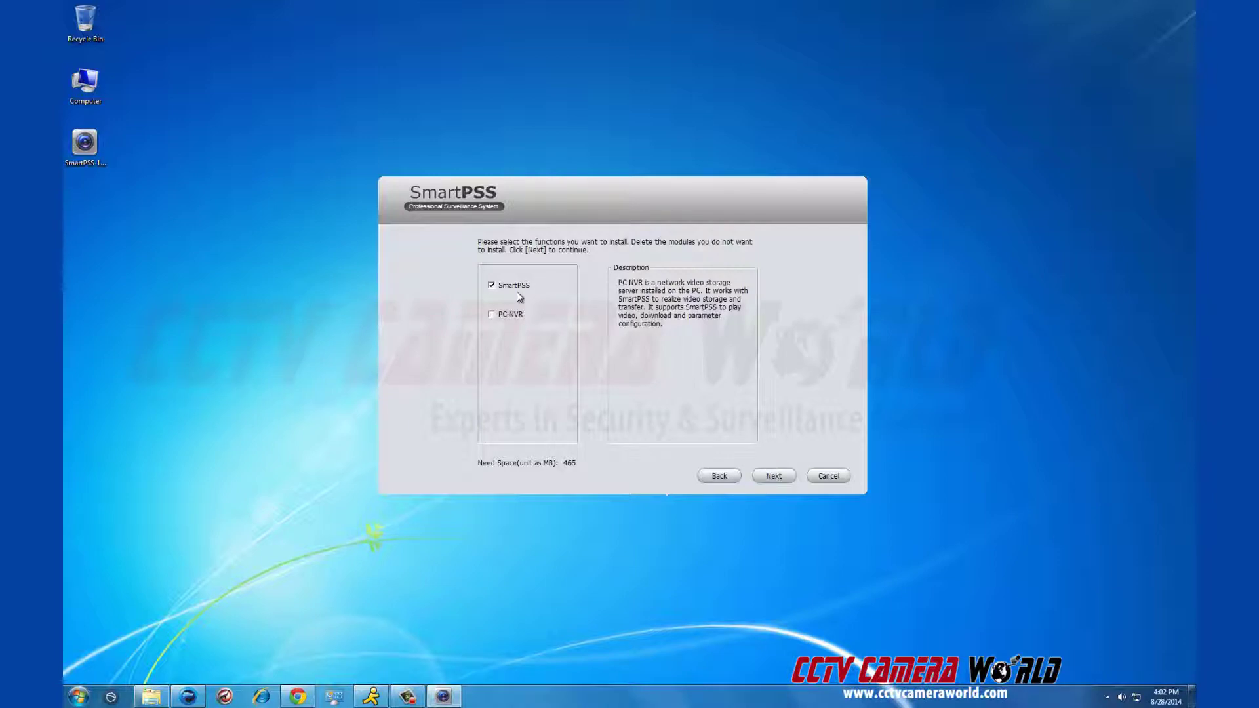
{"action": "left_click", "coordinate": [775, 475]}
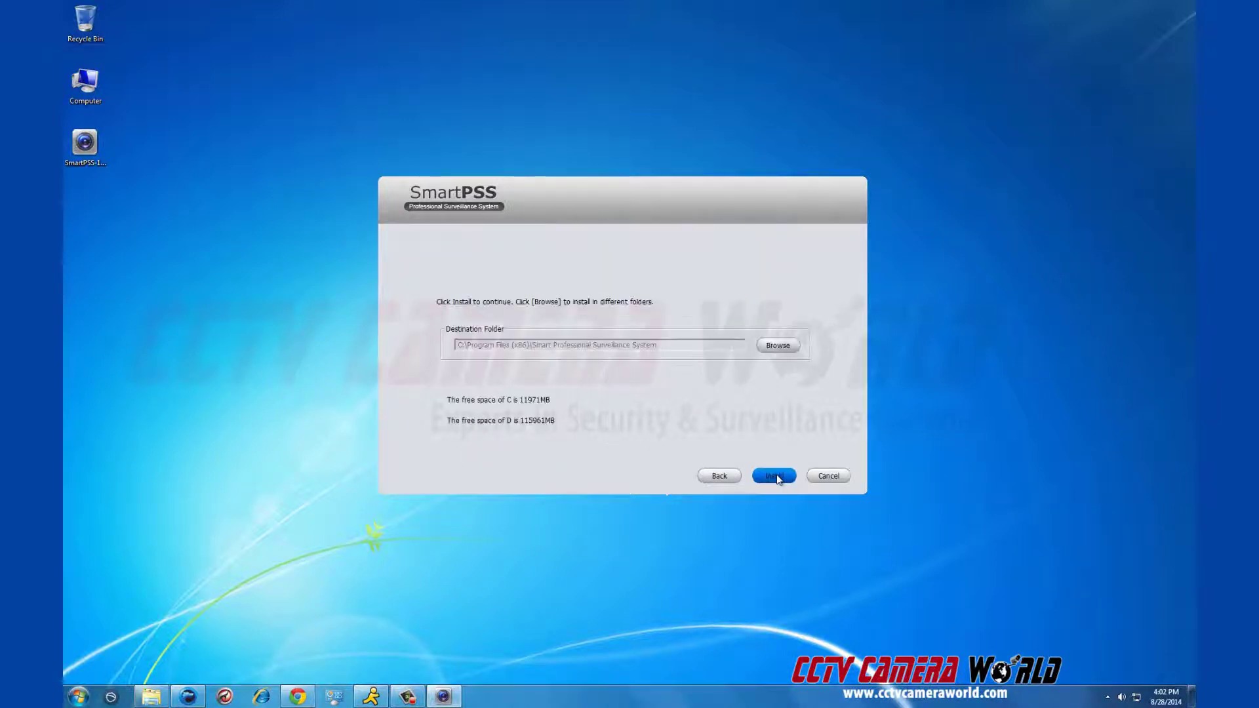
{"action": "left_click", "coordinate": [768, 479]}
{"action": "left_click", "coordinate": [771, 476]}
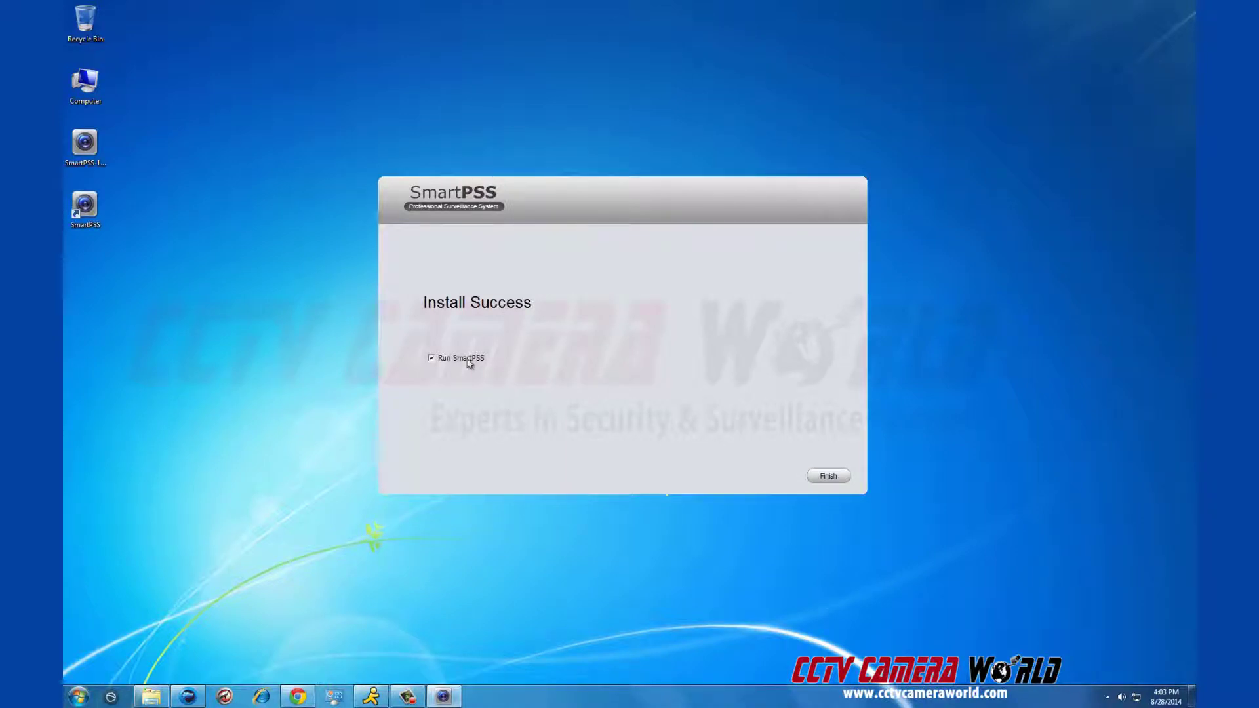
Finish setup, launch SmartPSS, log in with the account password, and open Devices.
{"action": "left_click", "coordinate": [827, 477]}
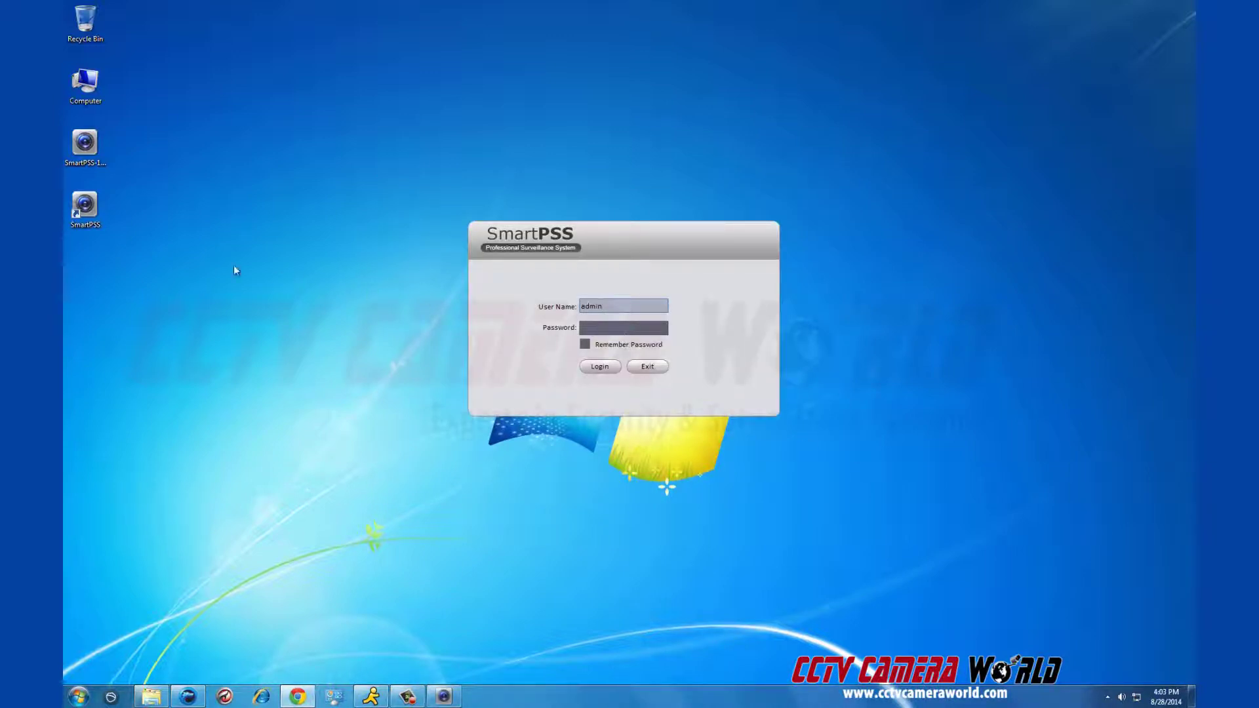
{"action": "left_click", "coordinate": [83, 224]}
{"action": "left_click", "coordinate": [606, 325]}
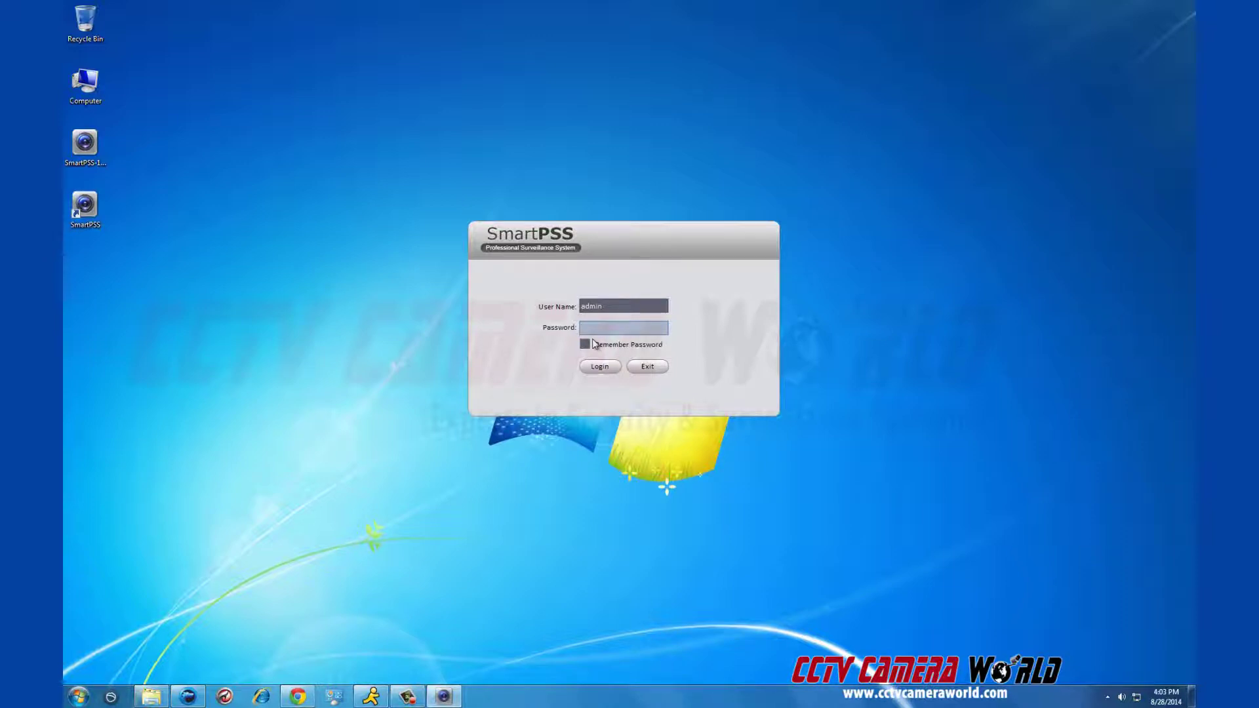
{"action": "left_click", "coordinate": [599, 366]}
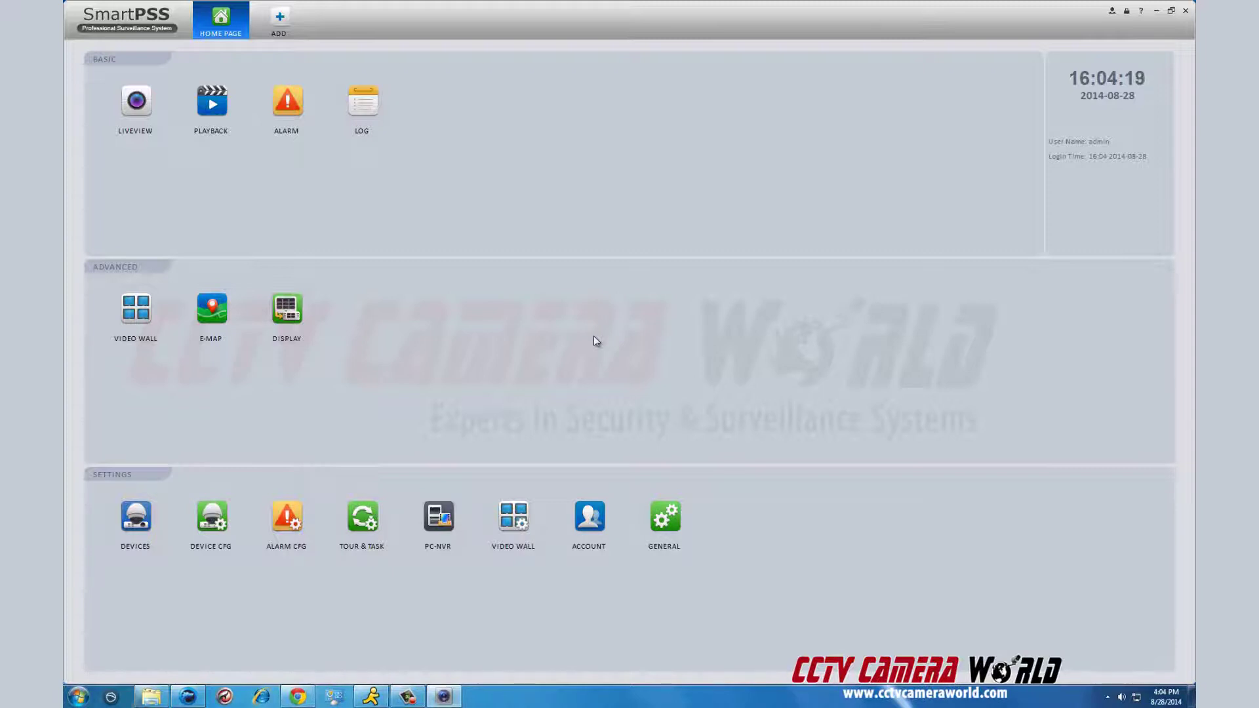
{"action": "left_click", "coordinate": [144, 513]}
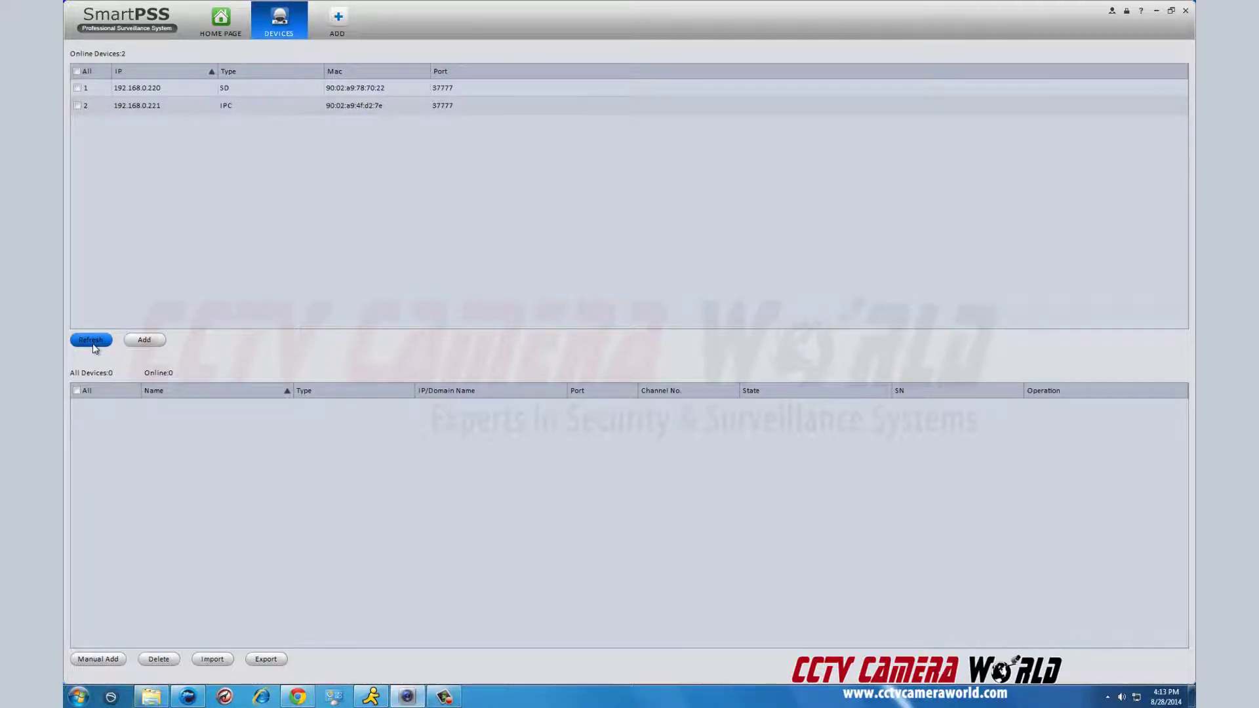
Refresh the network search and add the 192.168.0.30 HCVR to the device list.
{"action": "left_click", "coordinate": [92, 341]}
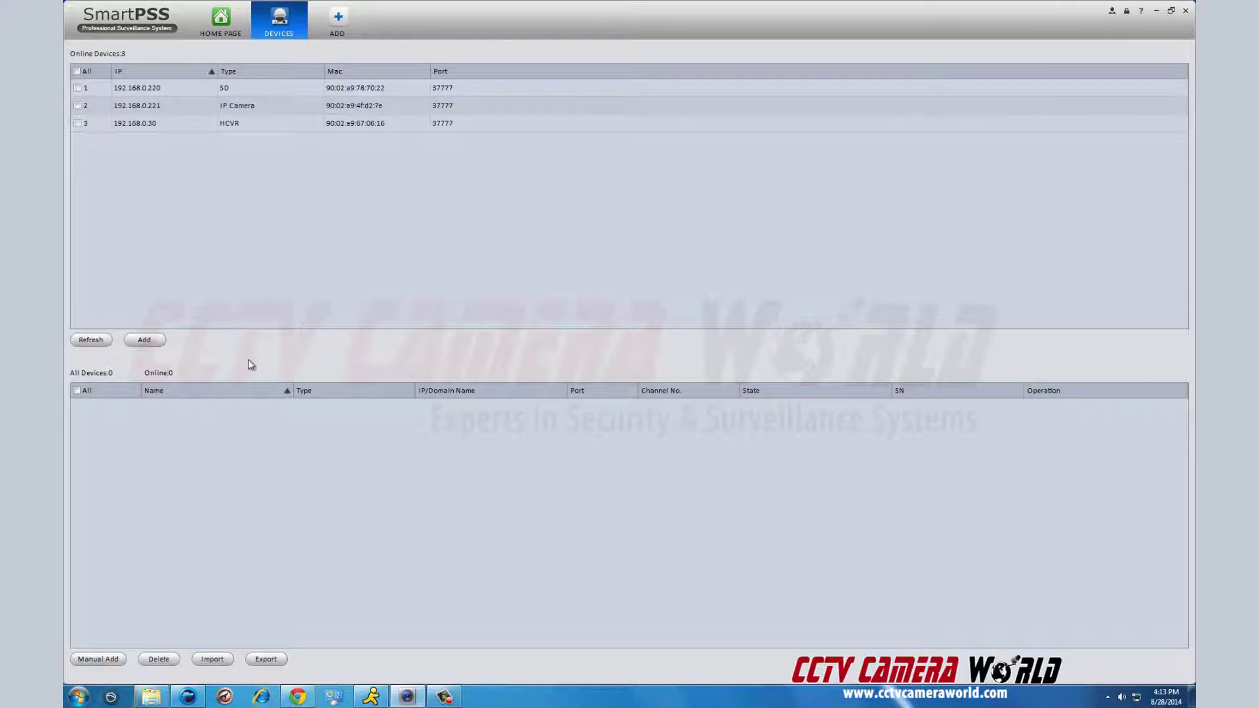
{"action": "left_click", "coordinate": [77, 123]}
{"action": "left_click", "coordinate": [157, 342]}
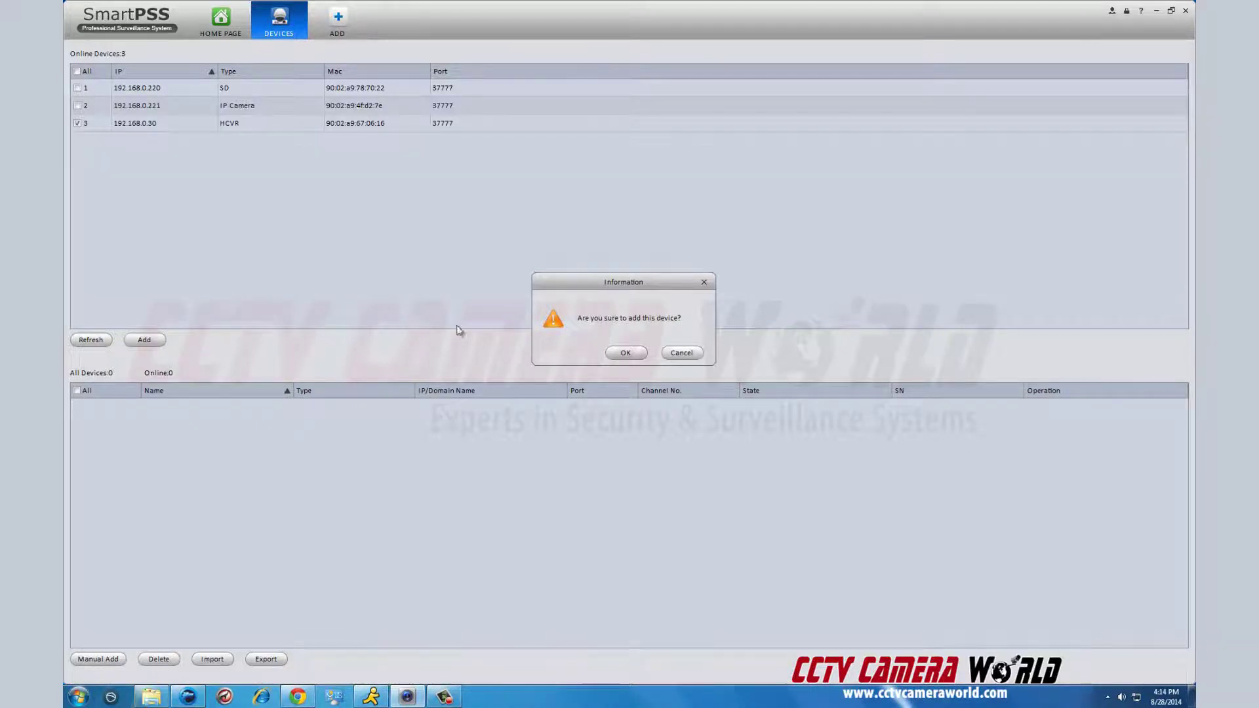
{"action": "left_click", "coordinate": [623, 354]}
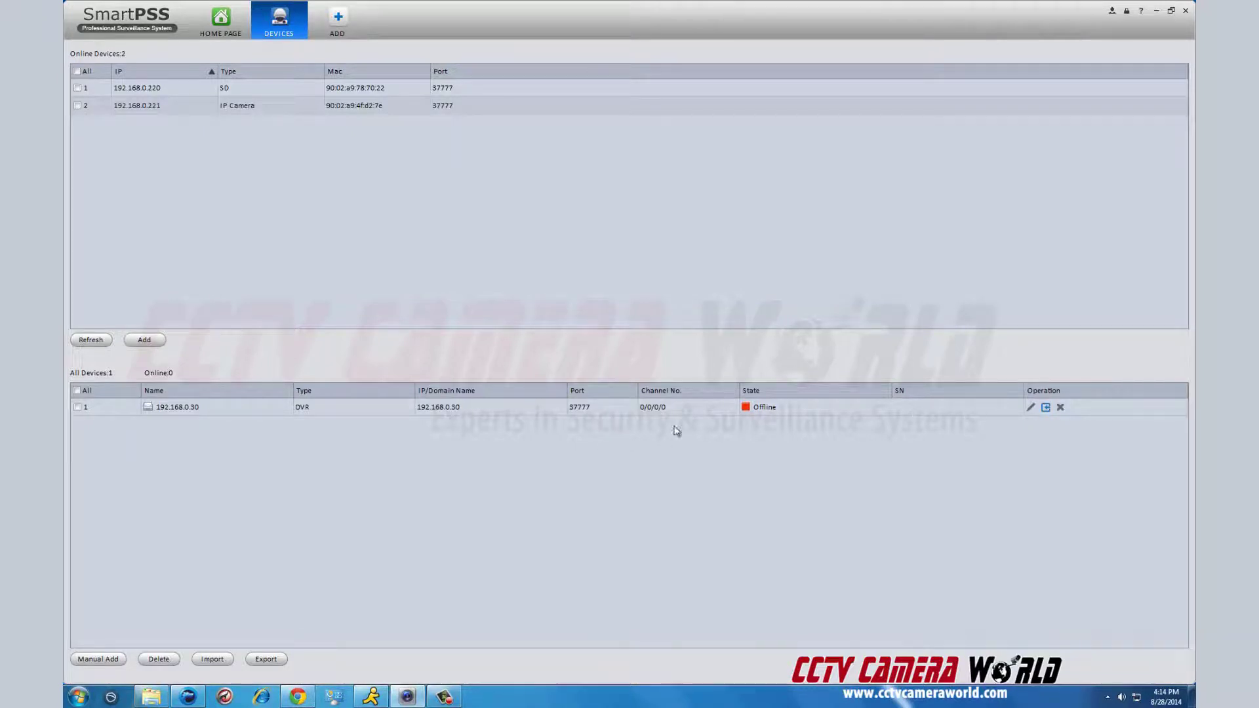
Enter the corrected user name and password for the 192.168.0.30 DVR, fetch its info, and save.
{"action": "left_click", "coordinate": [1031, 407]}
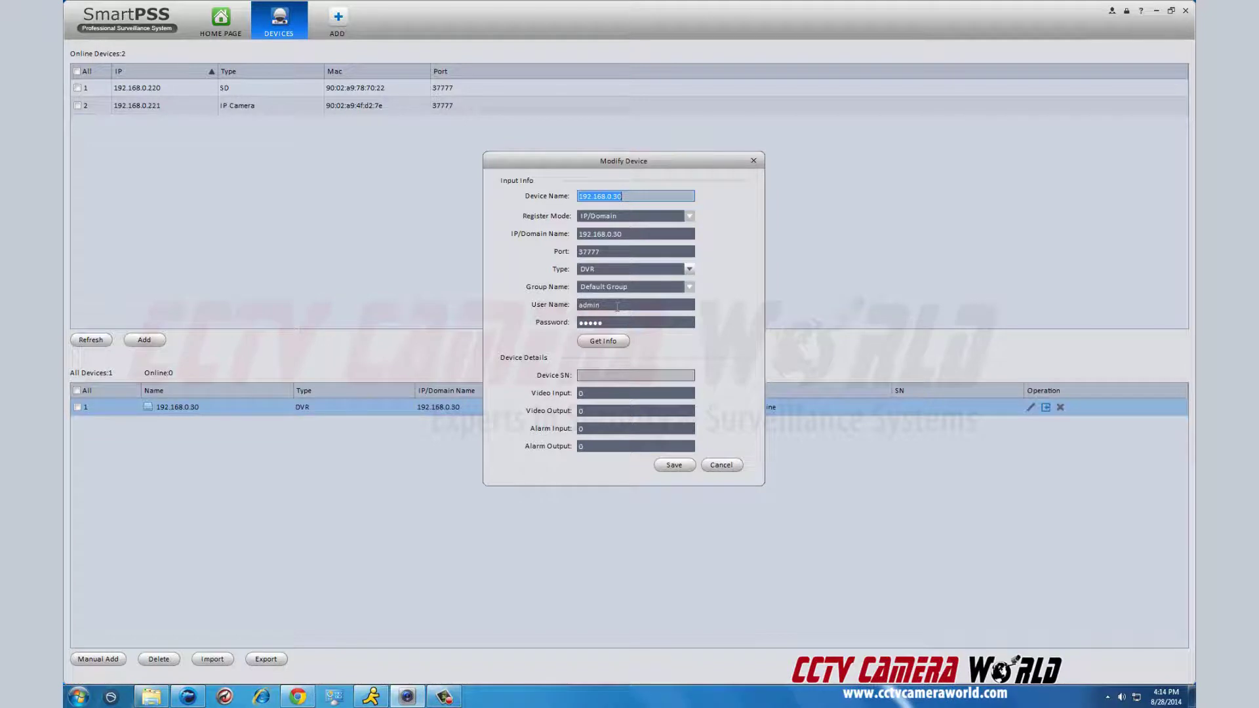
{"action": "double_click", "coordinate": [593, 322]}
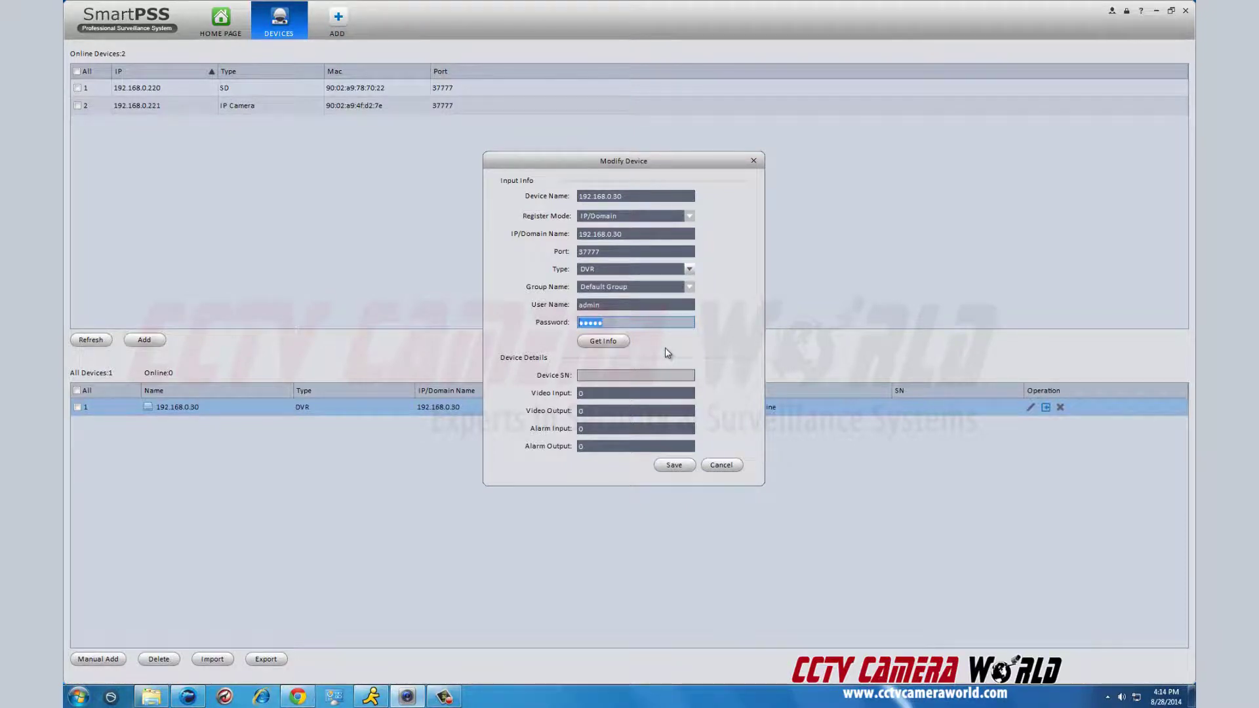
{"action": "key", "text": "shift+Tab"}
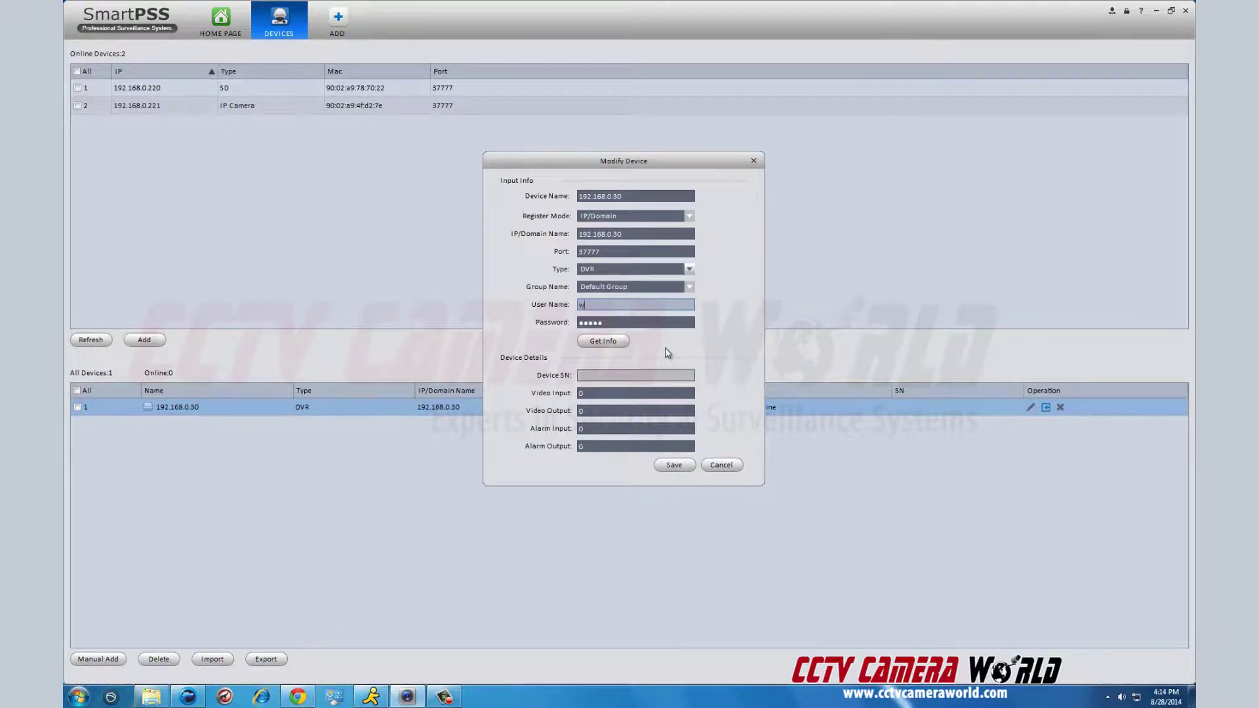
{"action": "key", "text": "Tab"}
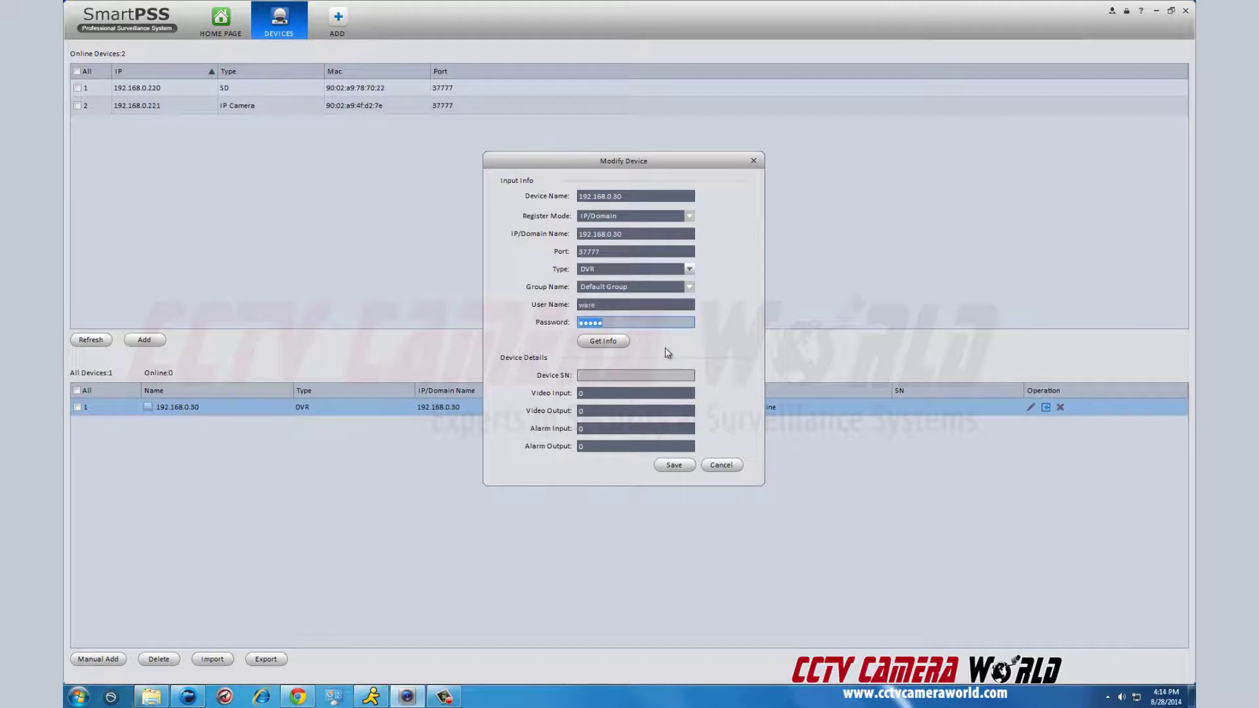
{"action": "left_click", "coordinate": [615, 346]}
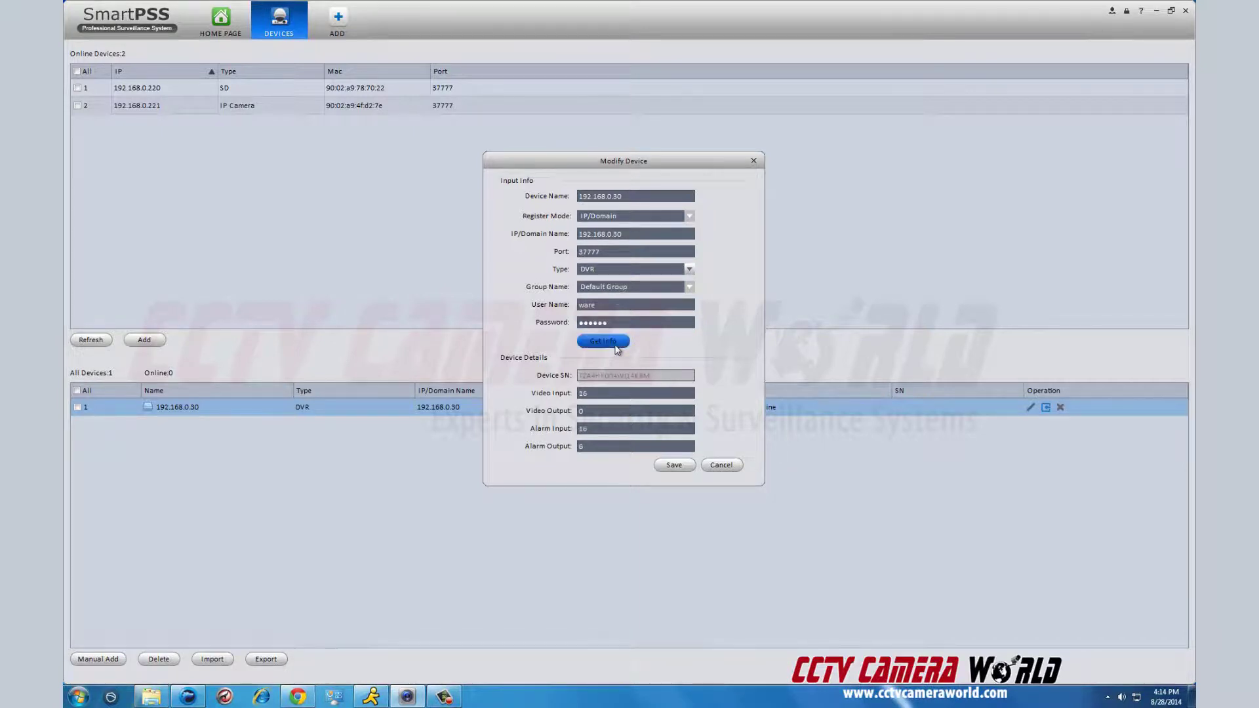
{"action": "left_click", "coordinate": [670, 464]}
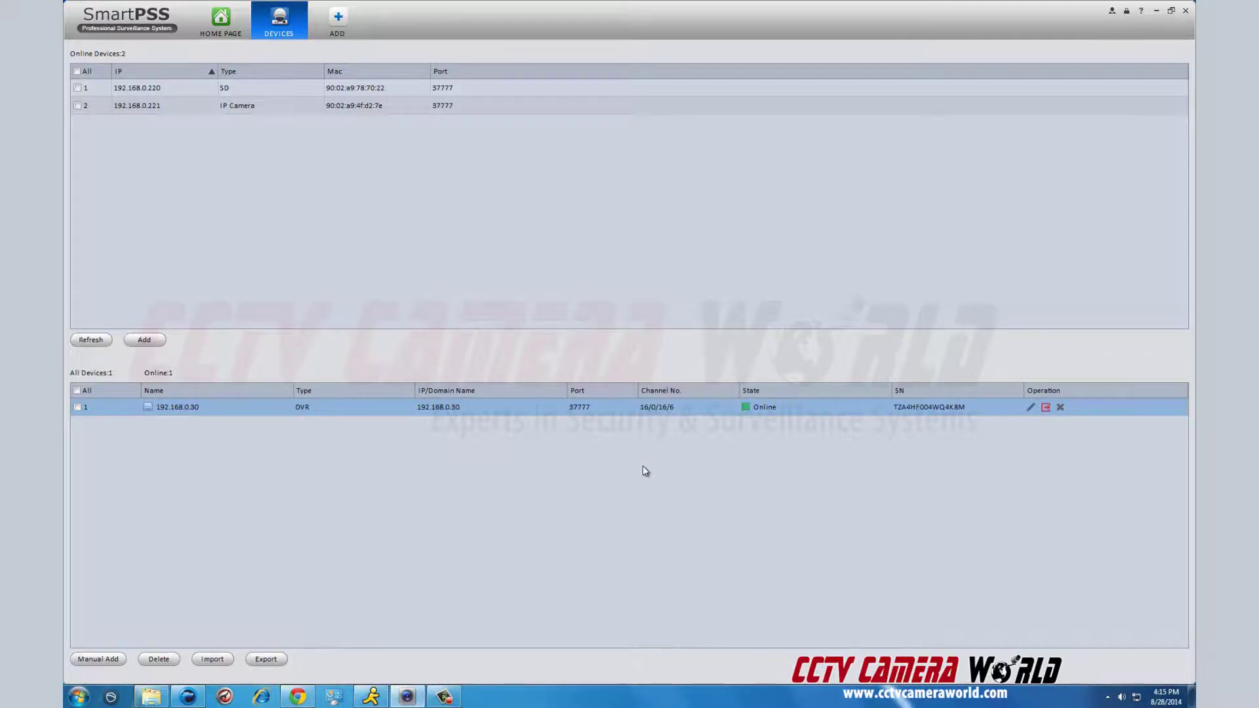
Close the Devices tab and start a new Live View from the module panel.
{"action": "mouse_move", "coordinate": [306, 16]}
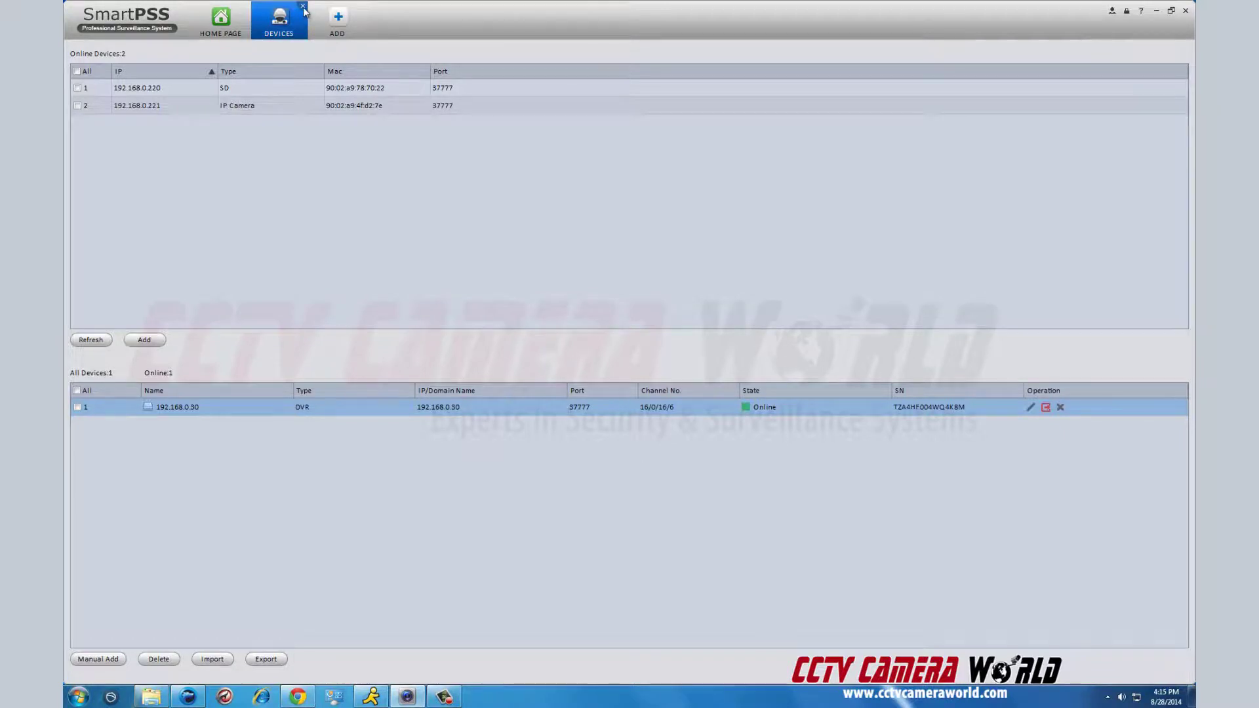
{"action": "left_click", "coordinate": [303, 7]}
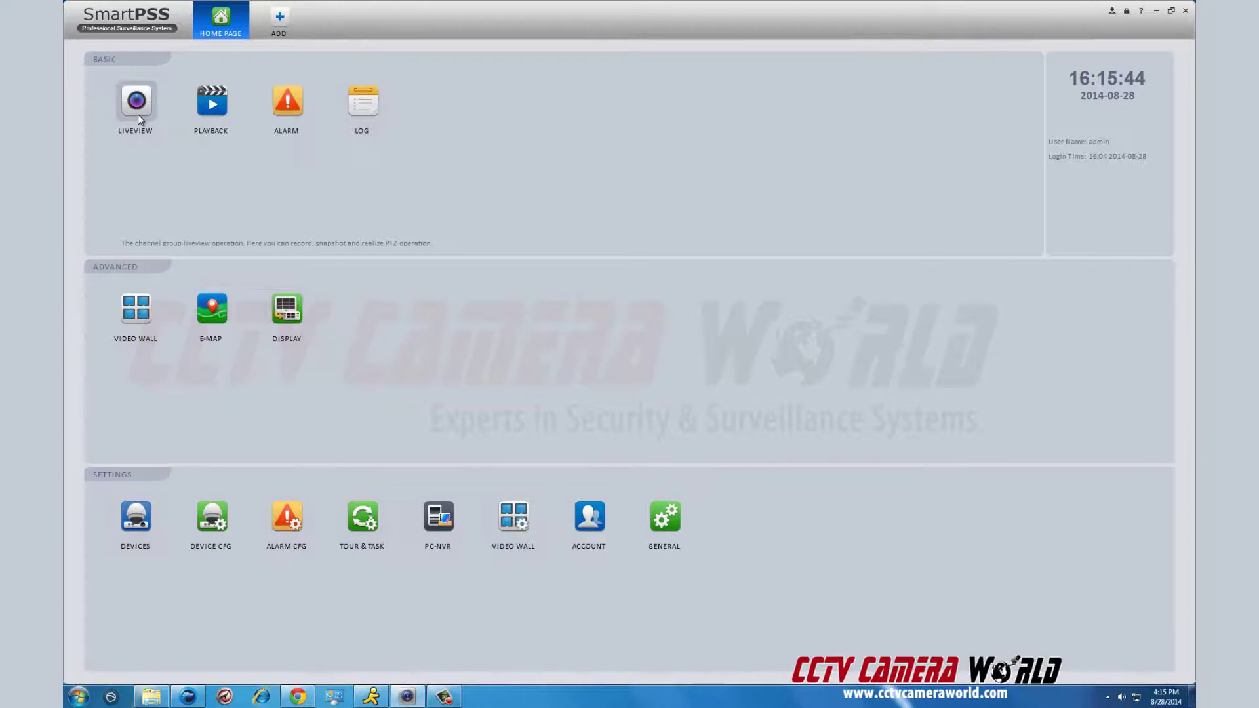
{"action": "left_click", "coordinate": [283, 27]}
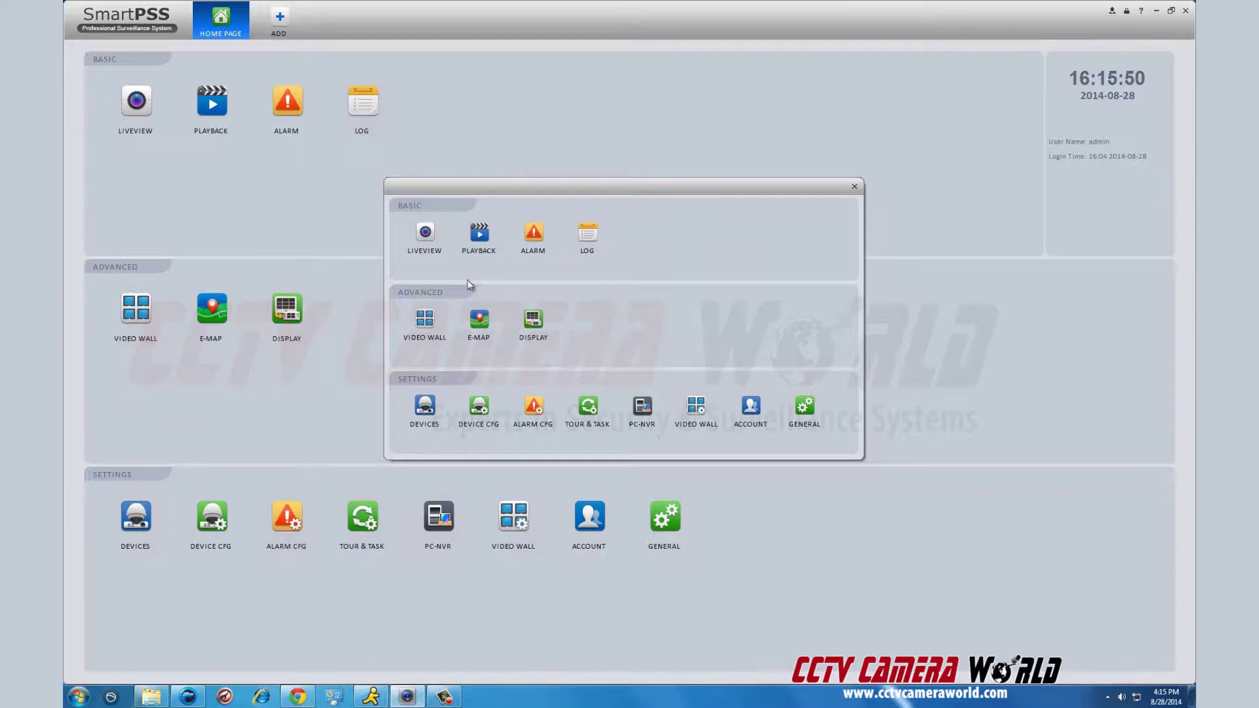
{"action": "left_click", "coordinate": [424, 233]}
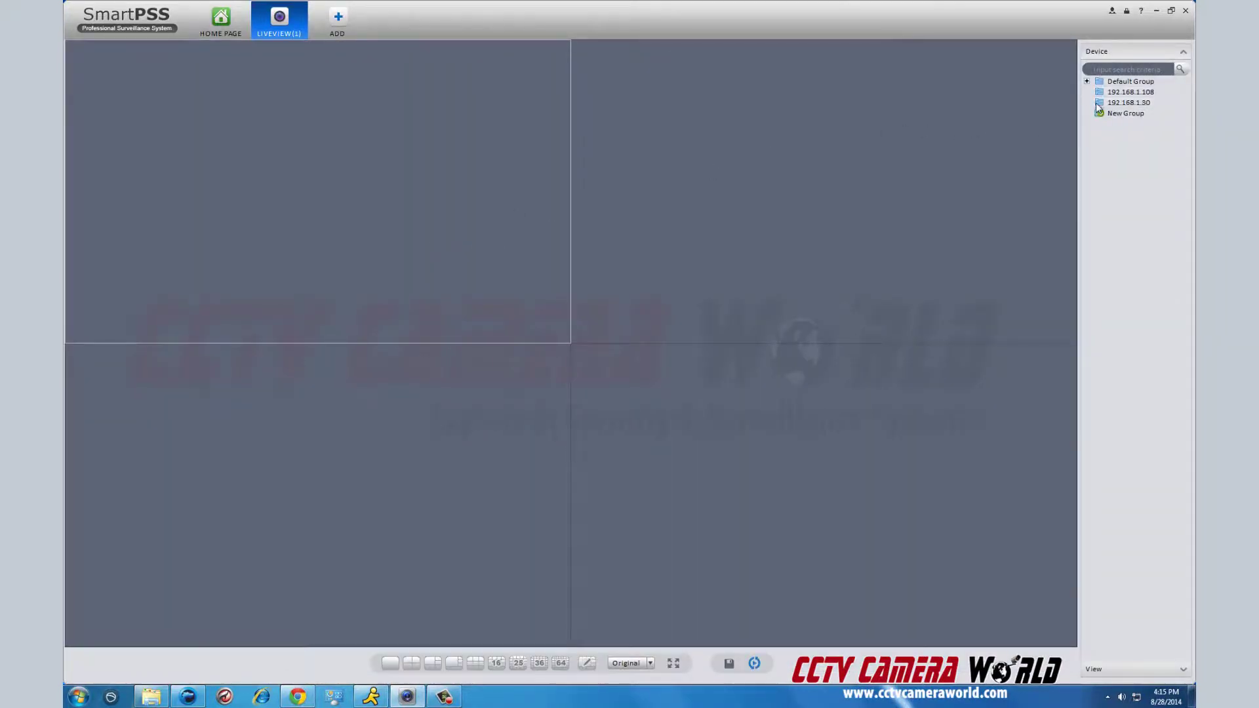
Use a four-pane layout and place 3mpleft, a second camera, and CAM 9 from 192.168.0.30.
{"action": "left_click", "coordinate": [1086, 81]}
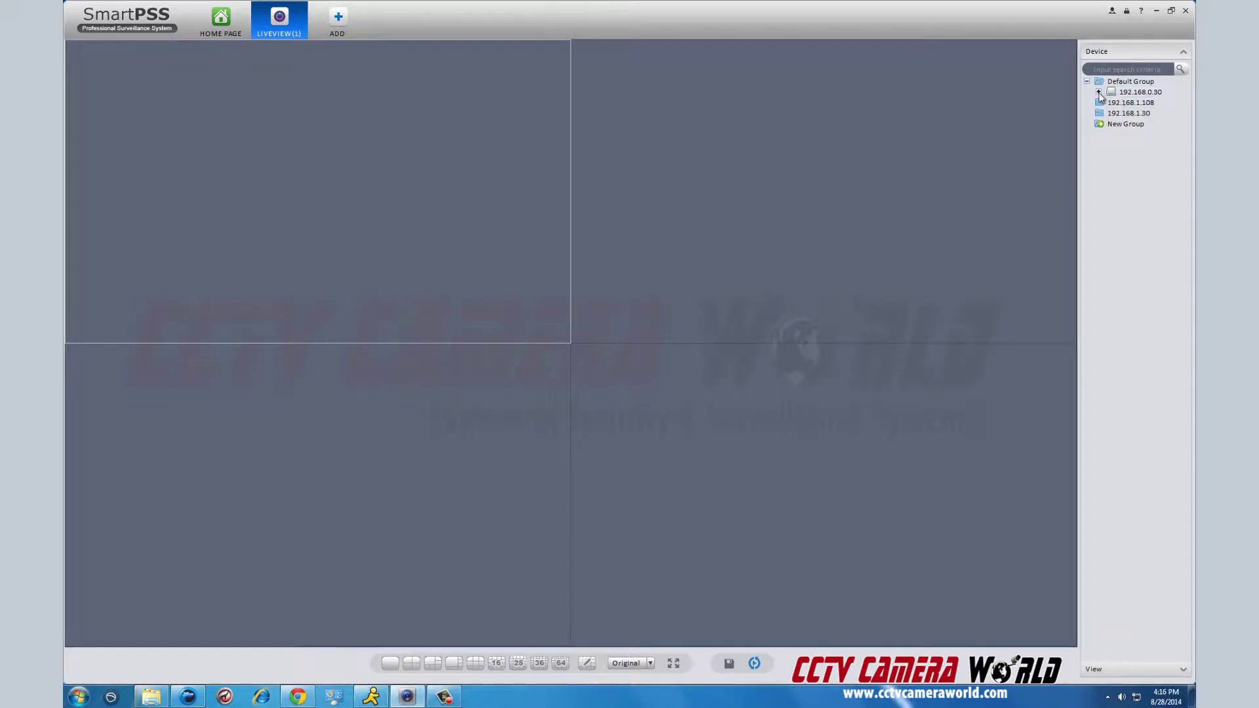
{"action": "left_click", "coordinate": [1099, 92]}
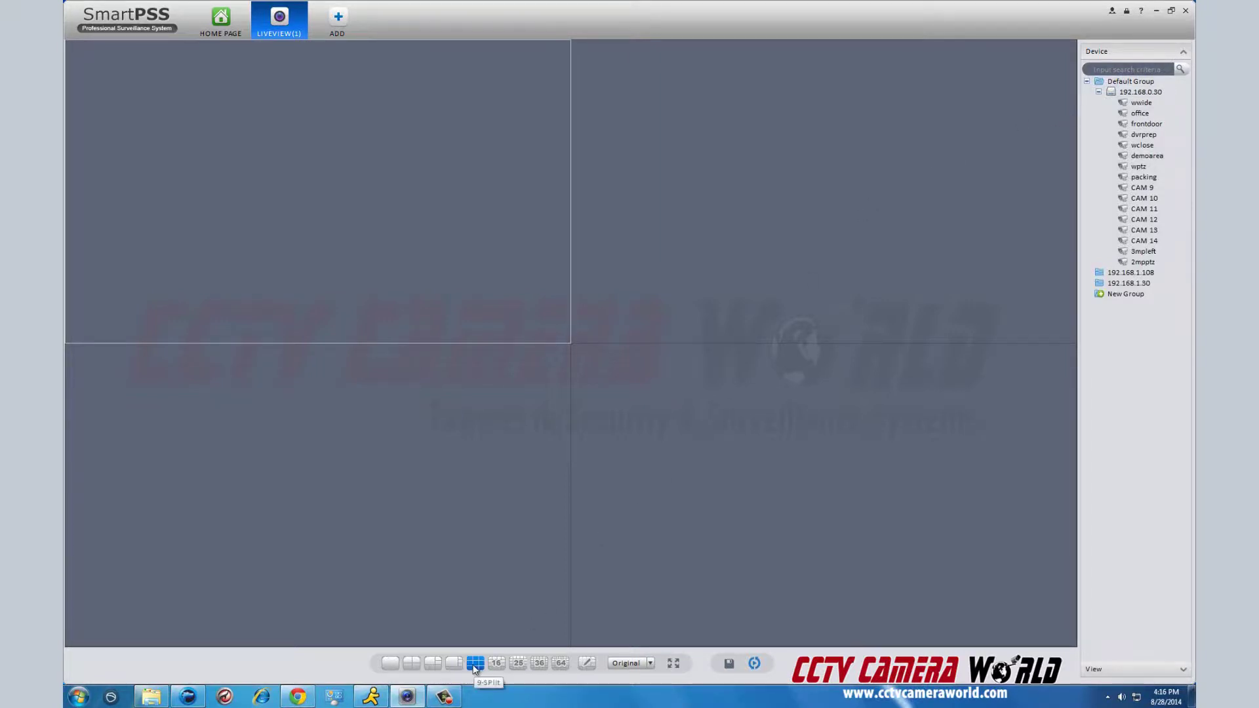
{"action": "left_click", "coordinate": [411, 663]}
{"action": "left_click_drag", "start_coordinate": [1144, 253], "coordinate": [502, 224]}
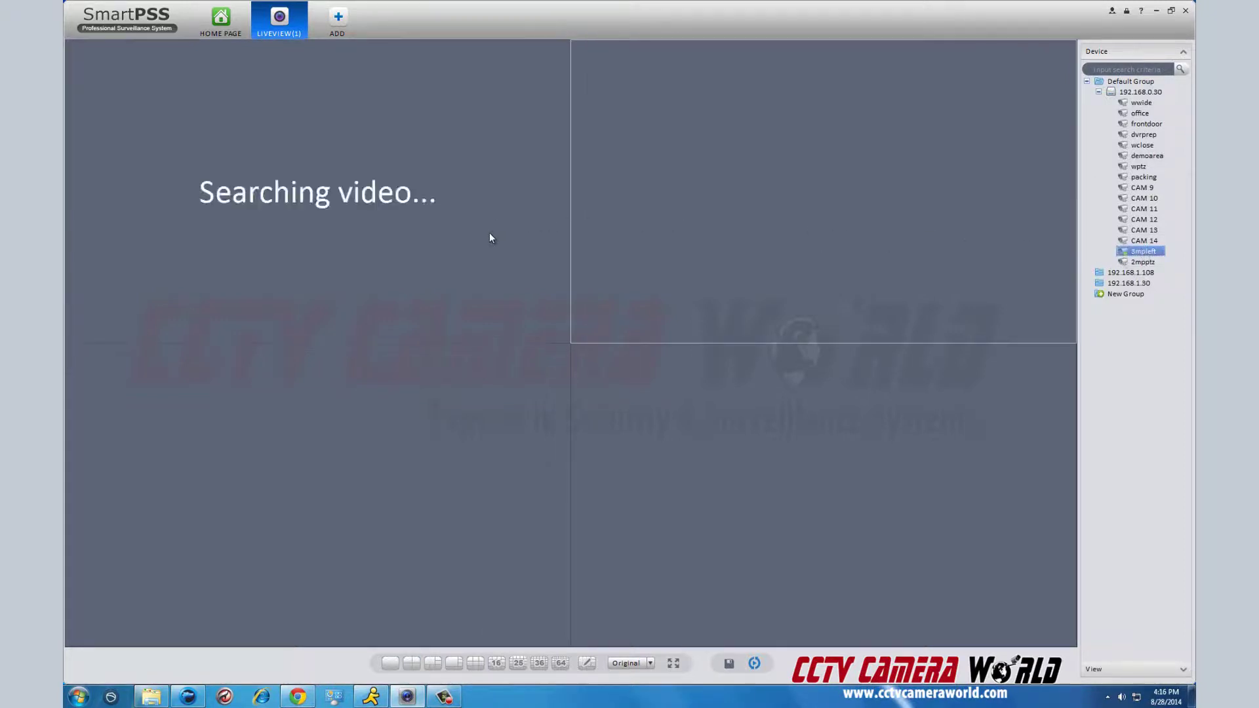
{"action": "left_click_drag", "start_coordinate": [1144, 252], "coordinate": [834, 226]}
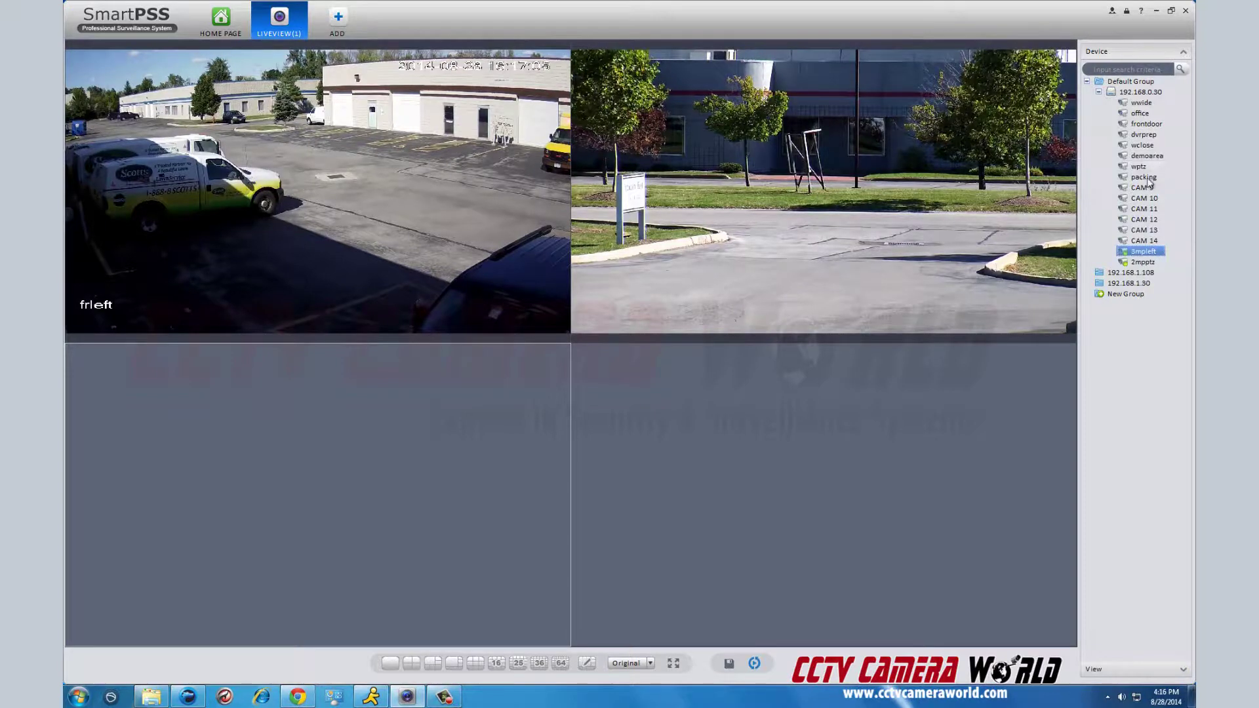
{"action": "left_click_drag", "start_coordinate": [1147, 188], "coordinate": [671, 300]}
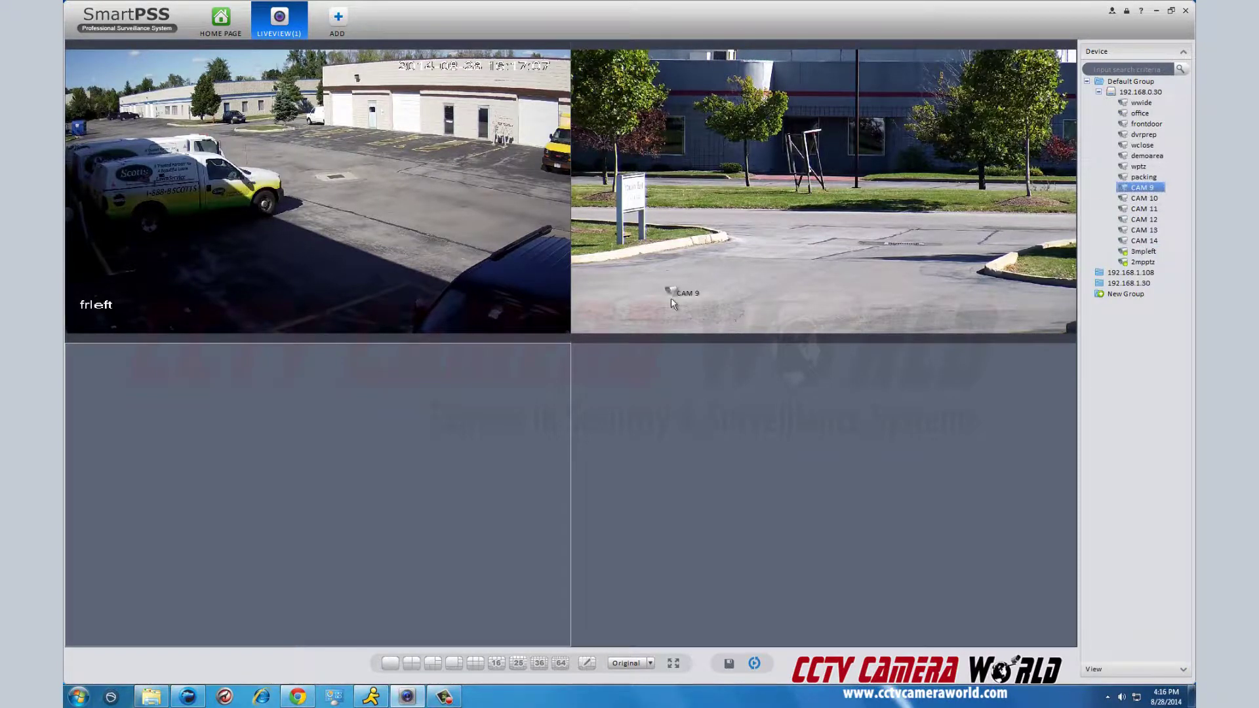
{"action": "left_click_drag", "start_coordinate": [480, 459], "coordinate": [477, 457]}
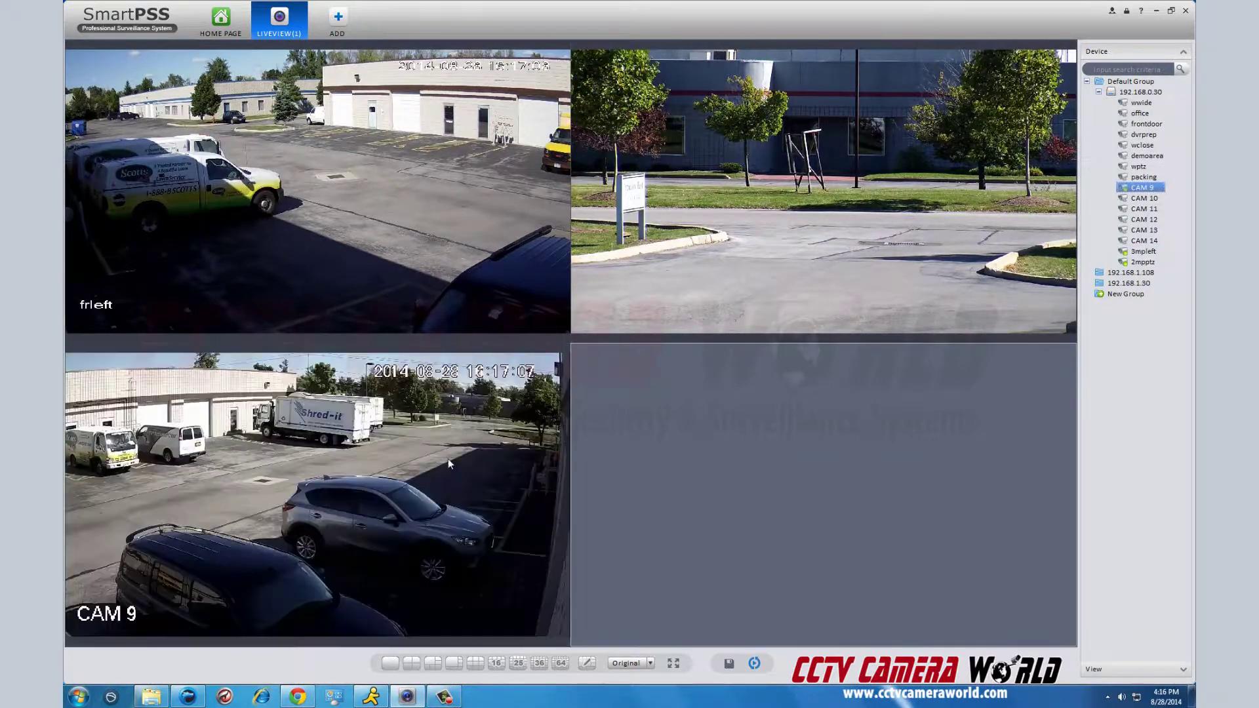
Rename the CAM 9 channel to frontdoor1, then select the 2mpptz camera tile.
{"action": "right_click", "coordinate": [1150, 192]}
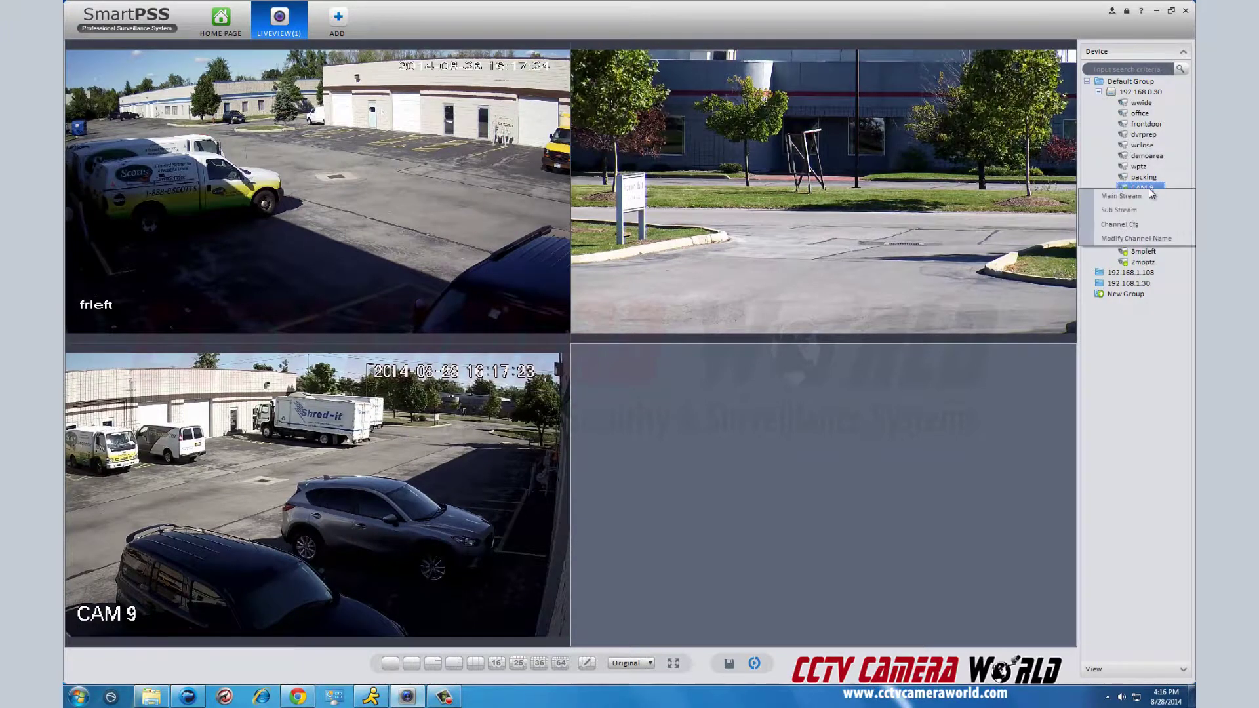
{"action": "left_click", "coordinate": [1135, 239]}
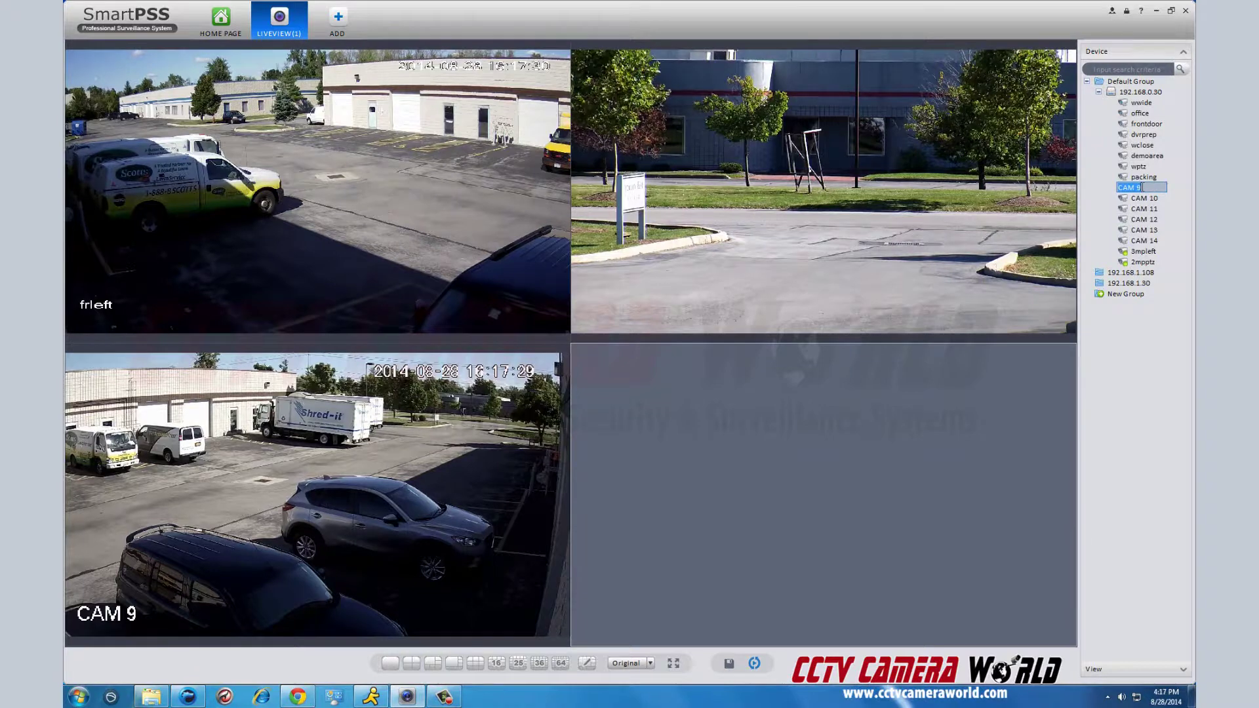
{"action": "type", "text": "front"}
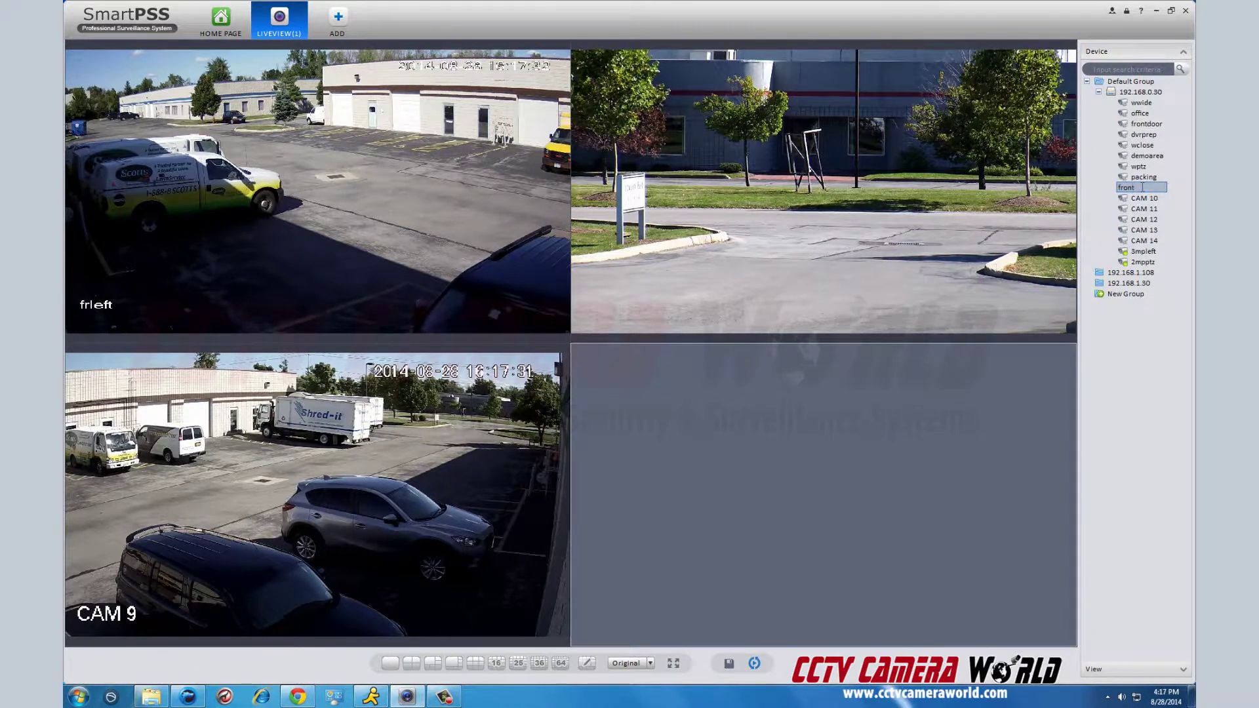
{"action": "type", "text": "door"}
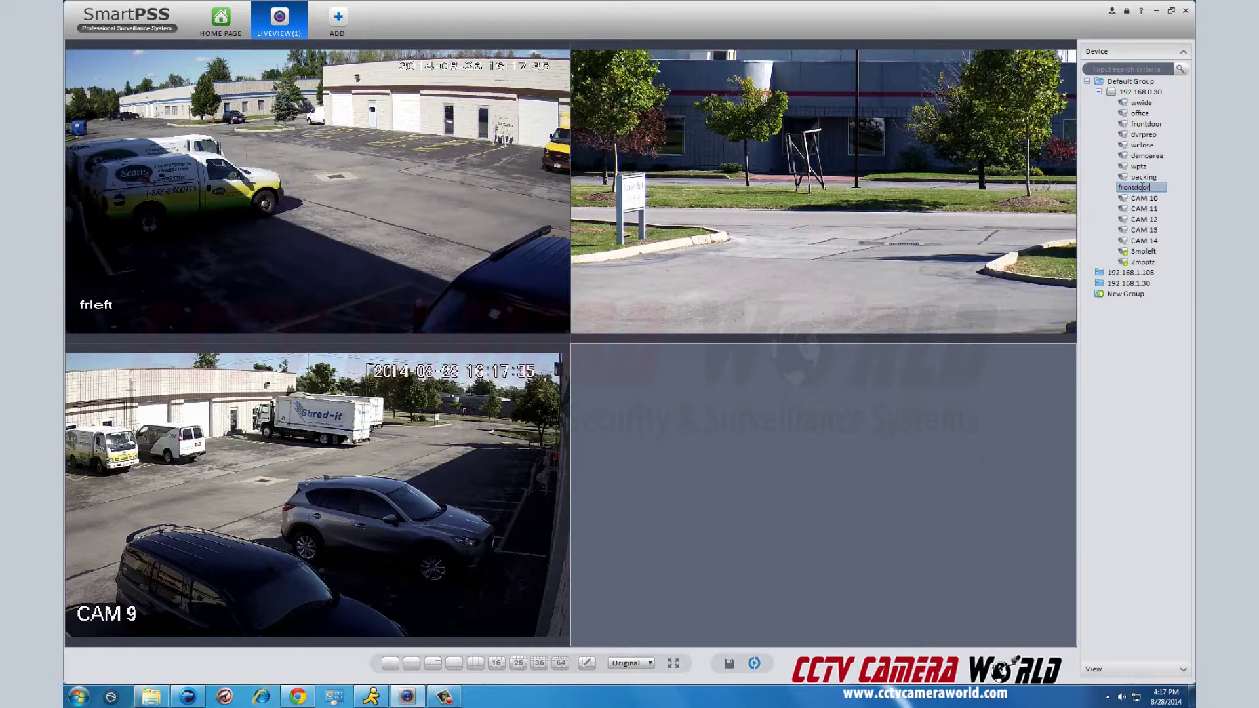
{"action": "type", "text": "1"}
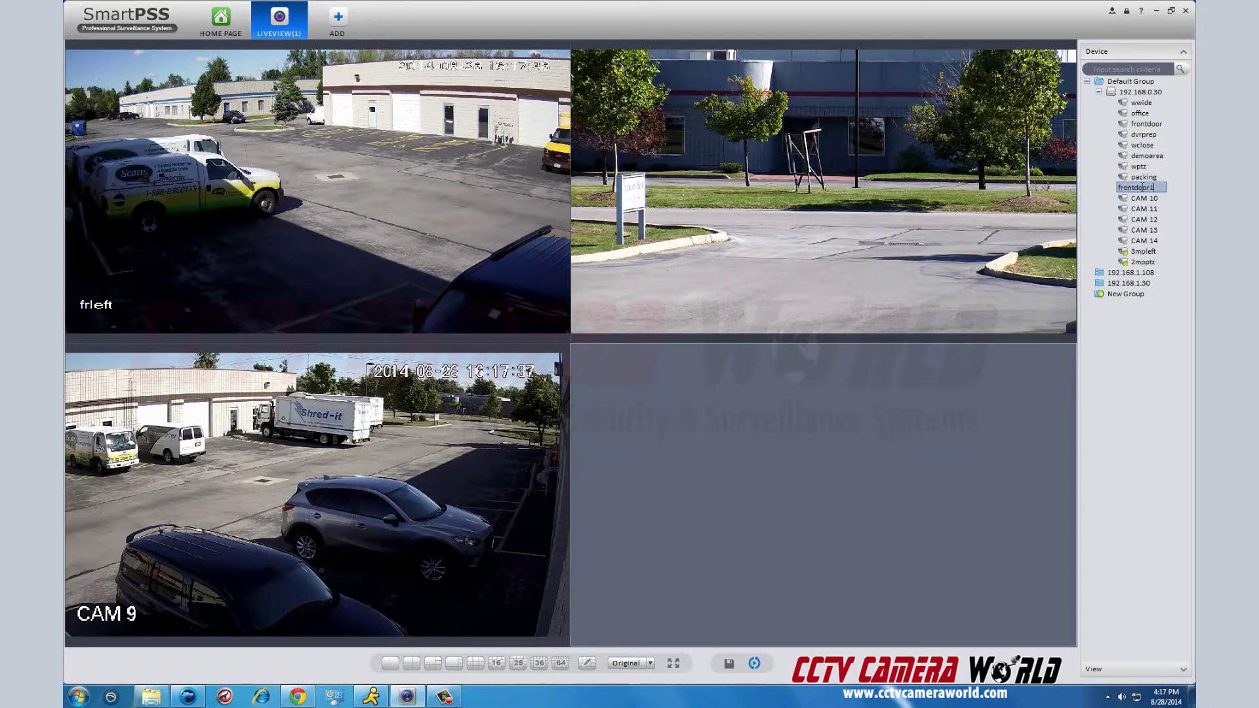
{"action": "key", "text": "Return"}
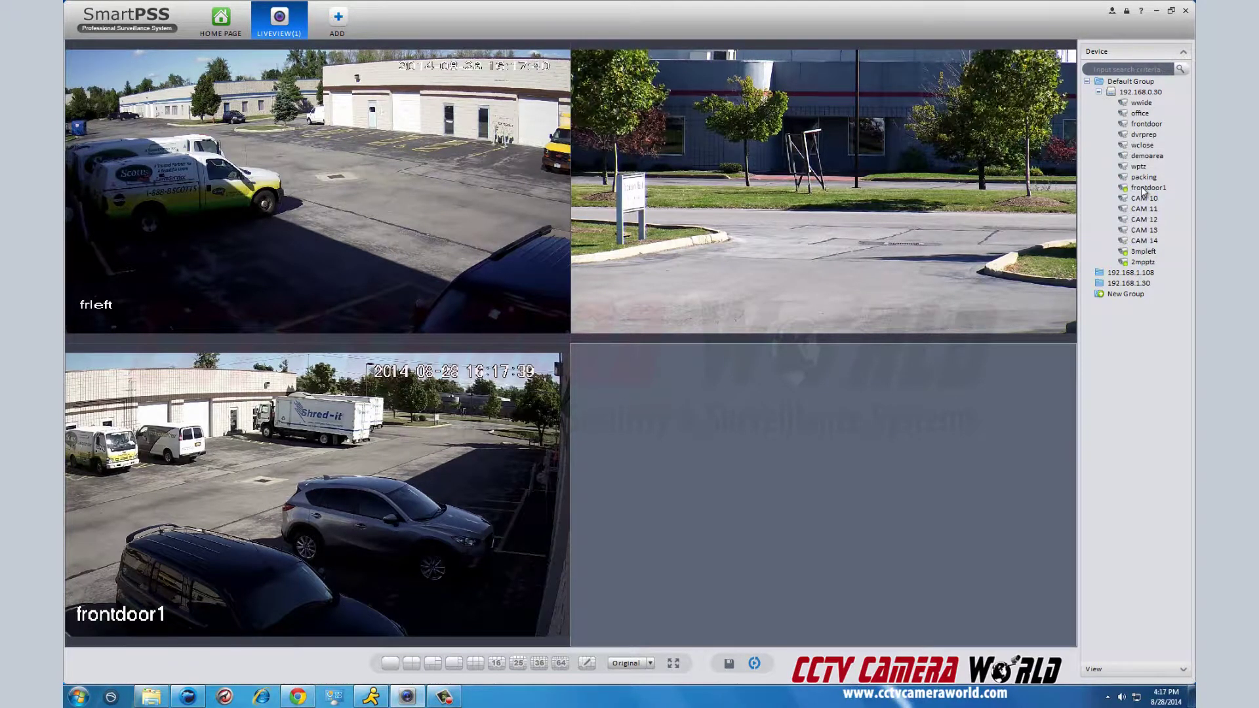
{"action": "mouse_move", "coordinate": [785, 260]}
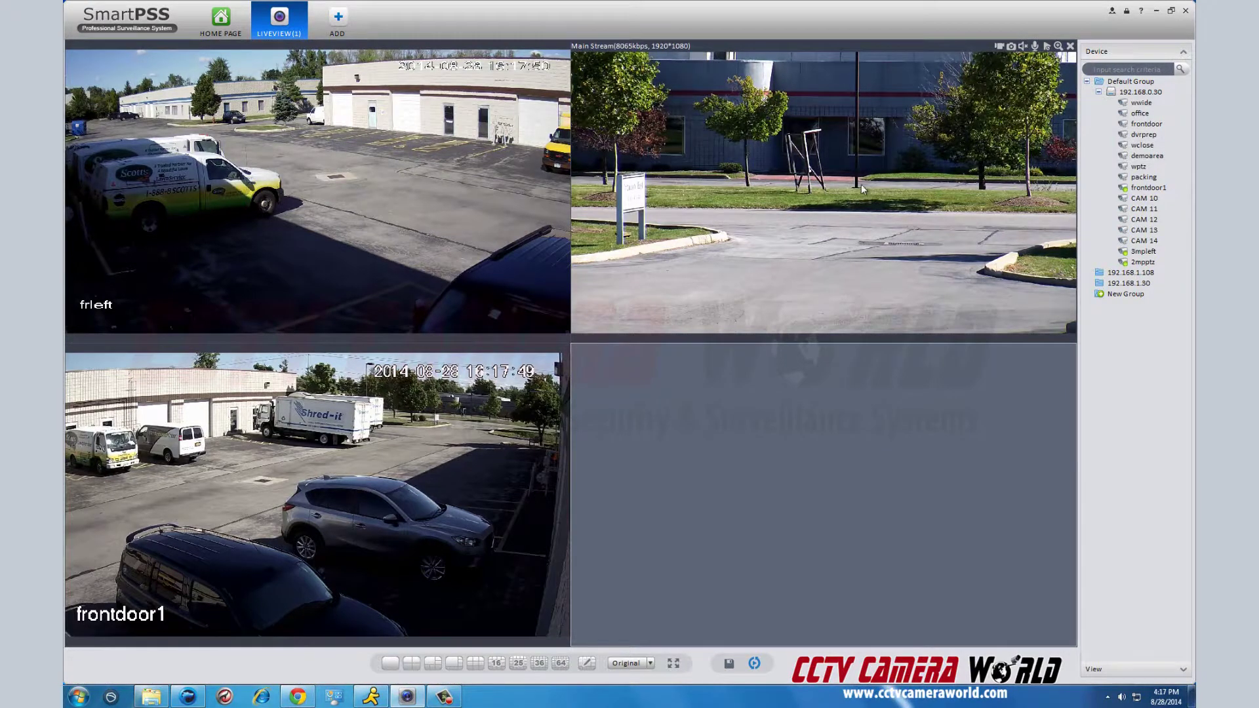
{"action": "left_click", "coordinate": [957, 208]}
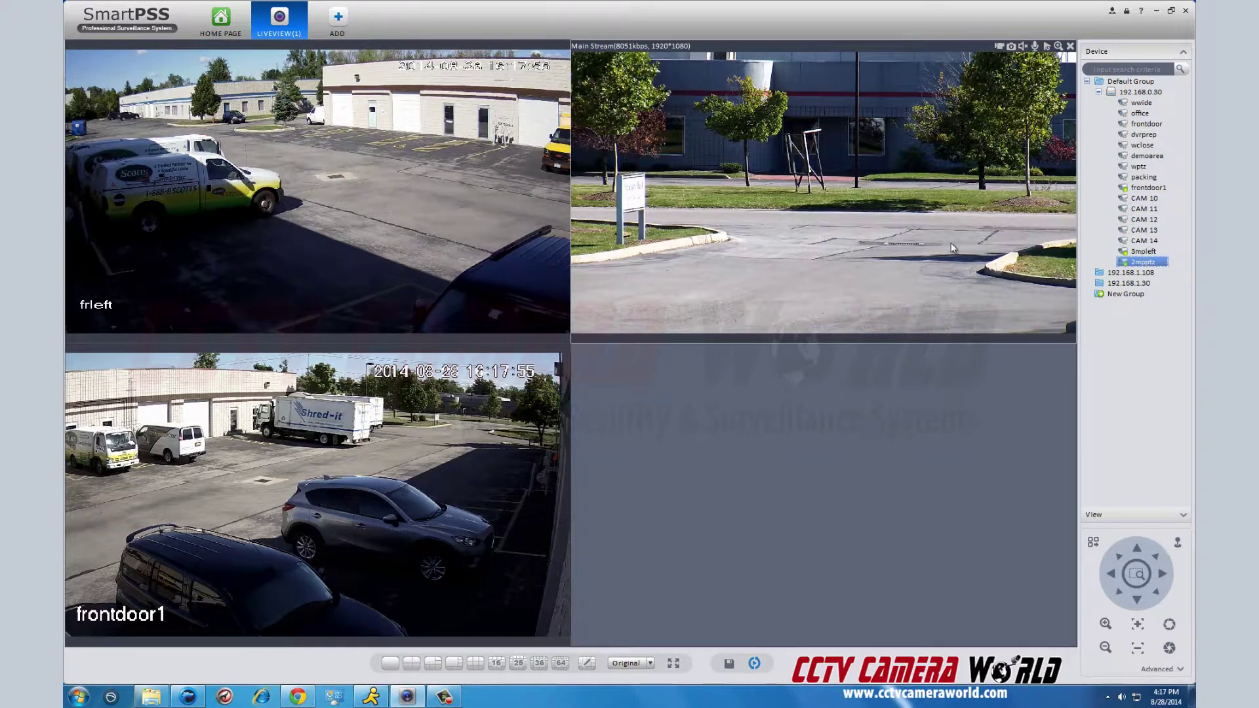
Turn the 2mpptz camera toward the parking lot with the Shred-it truck and SUV.
{"action": "left_click", "coordinate": [1105, 649]}
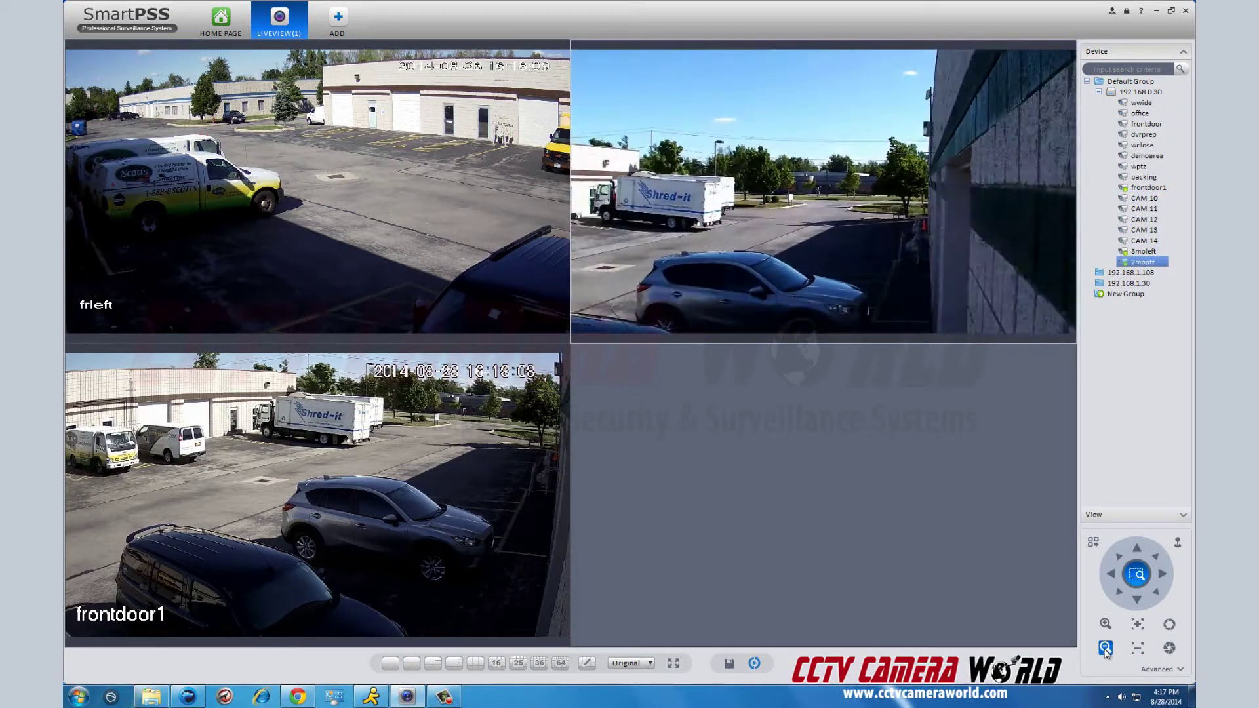